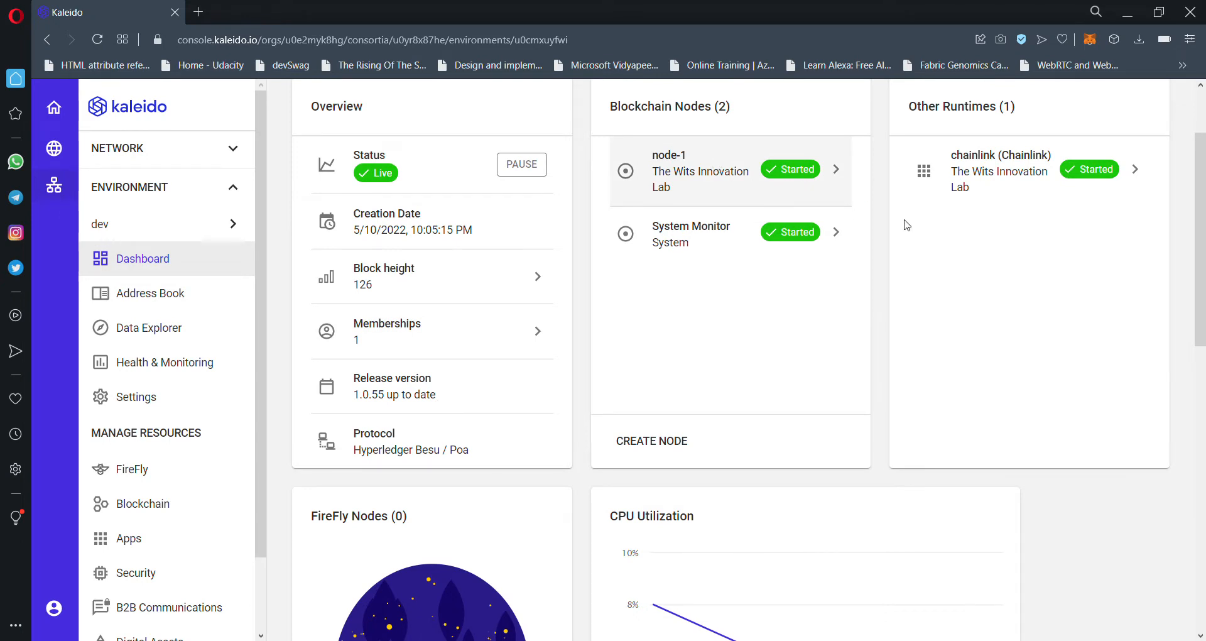
Open the chainlink runtime's overview from the environment dashboard and review its endpoint, credentials and contract addresses
scroll(934, 243, up, 1)
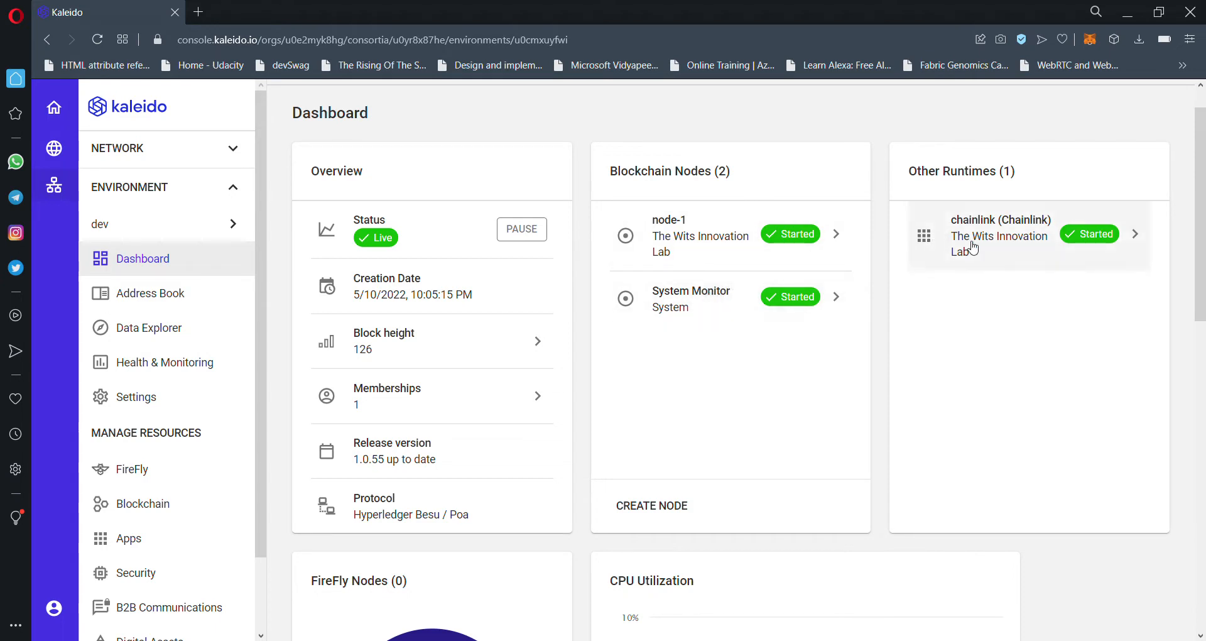
click(984, 217)
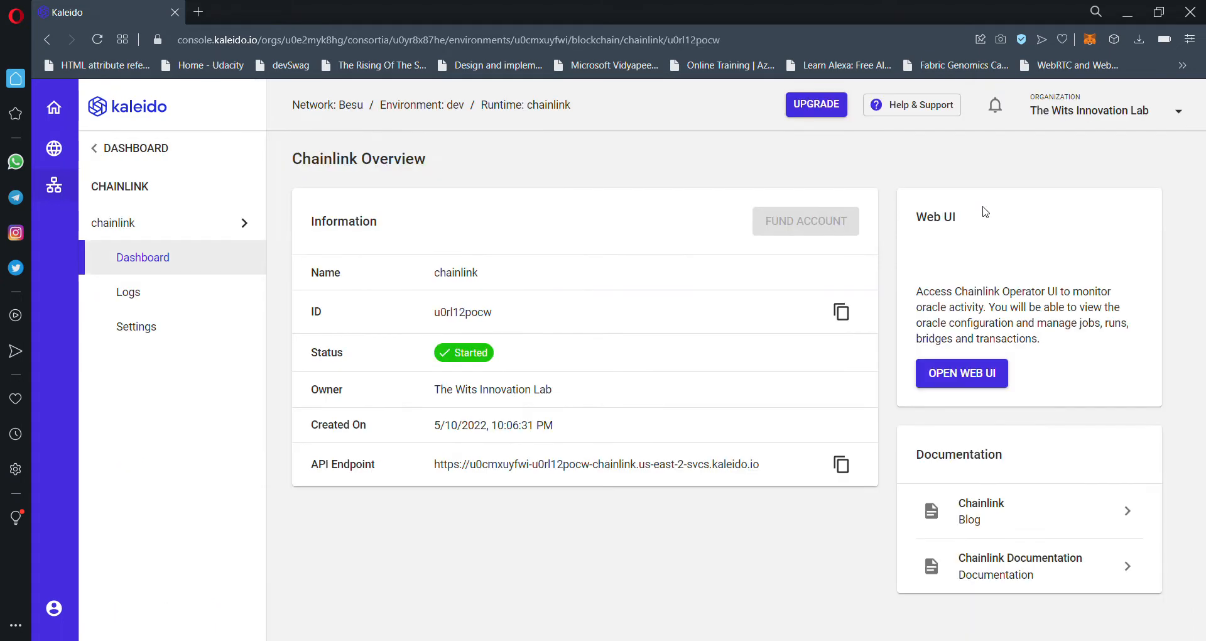
scroll(687, 413, down, 2)
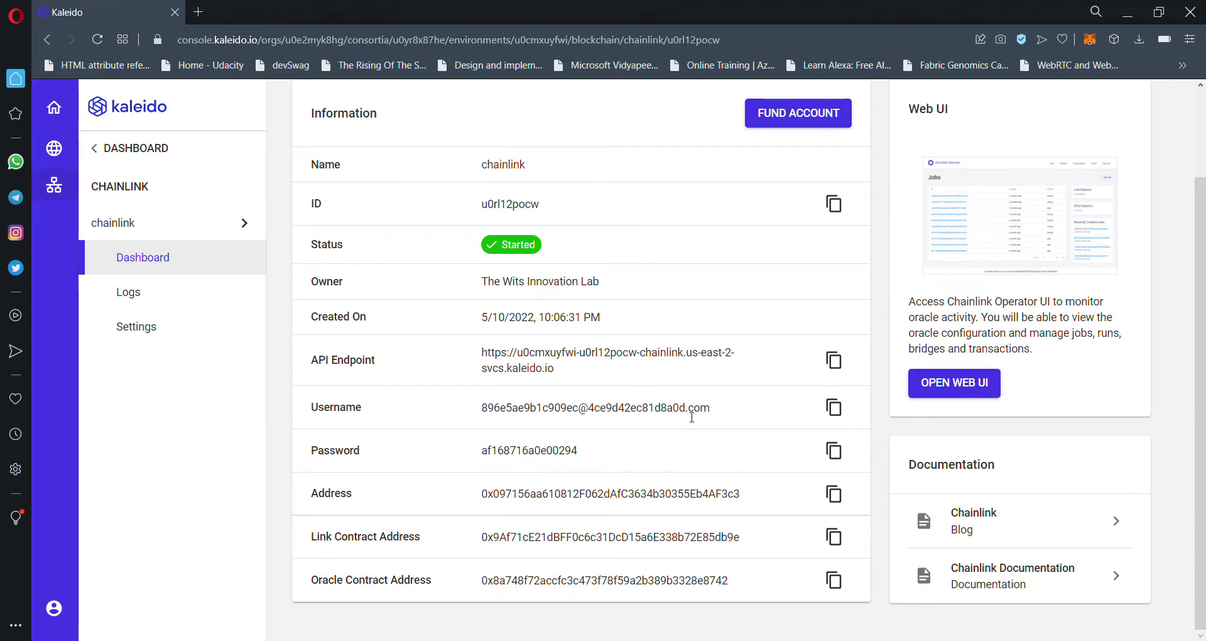
scroll(620, 379, up, 2)
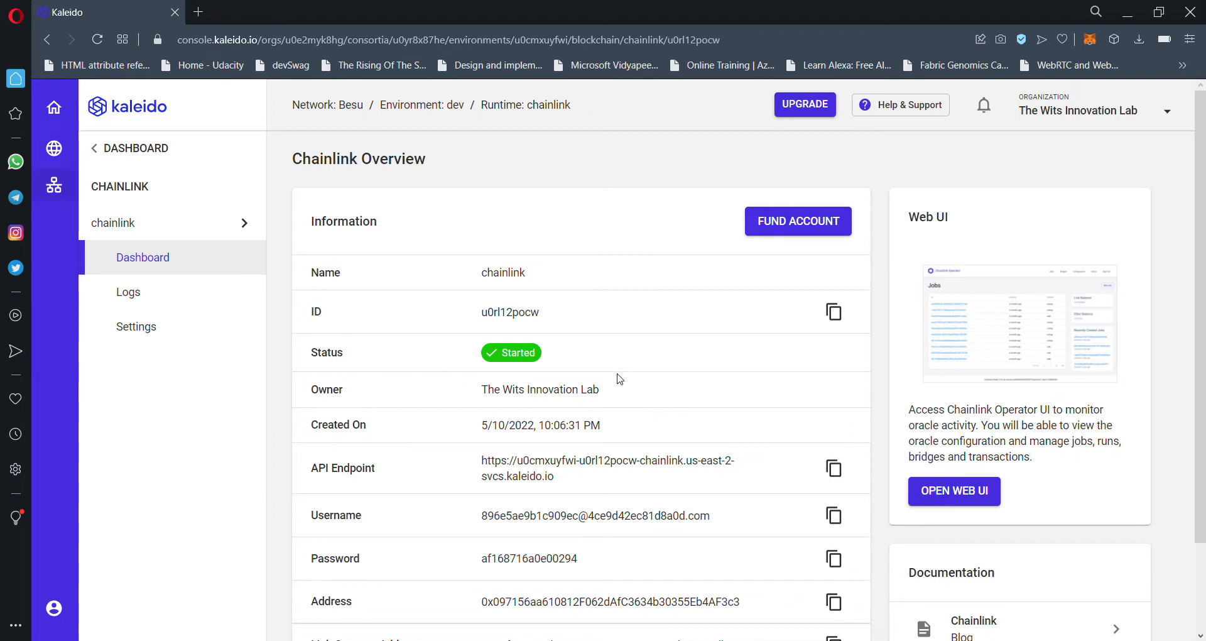
Load market.link in a new browser tab and show the Chainlink Market jobs listing
click(197, 10)
text(mark)
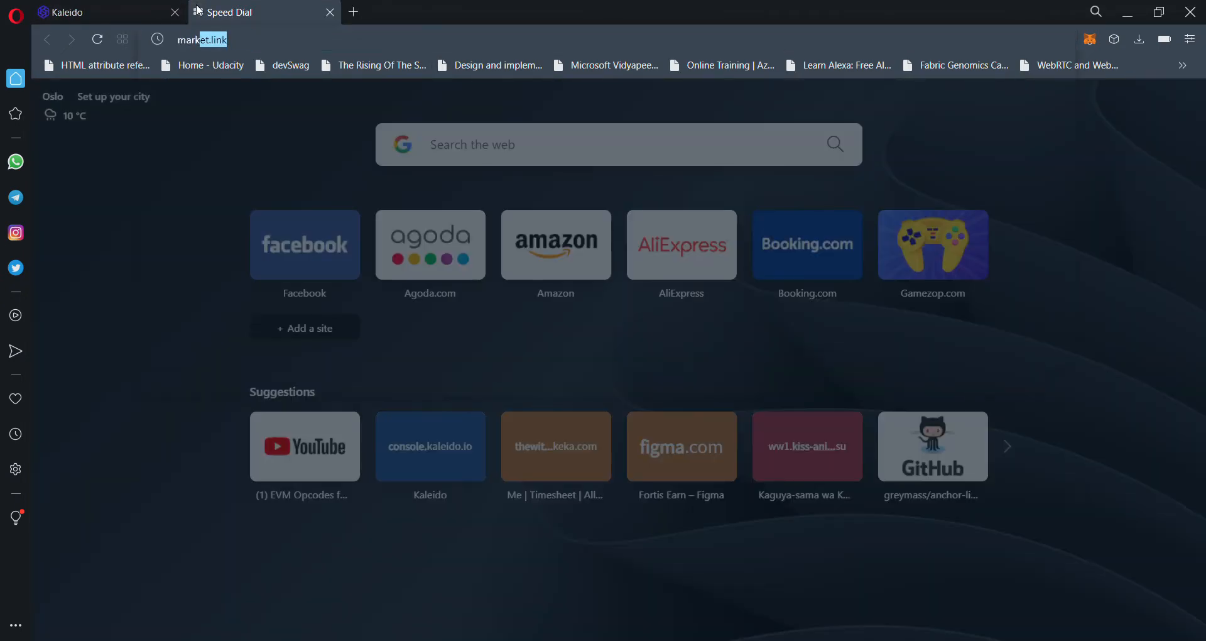
key(Return)
click(126, 8)
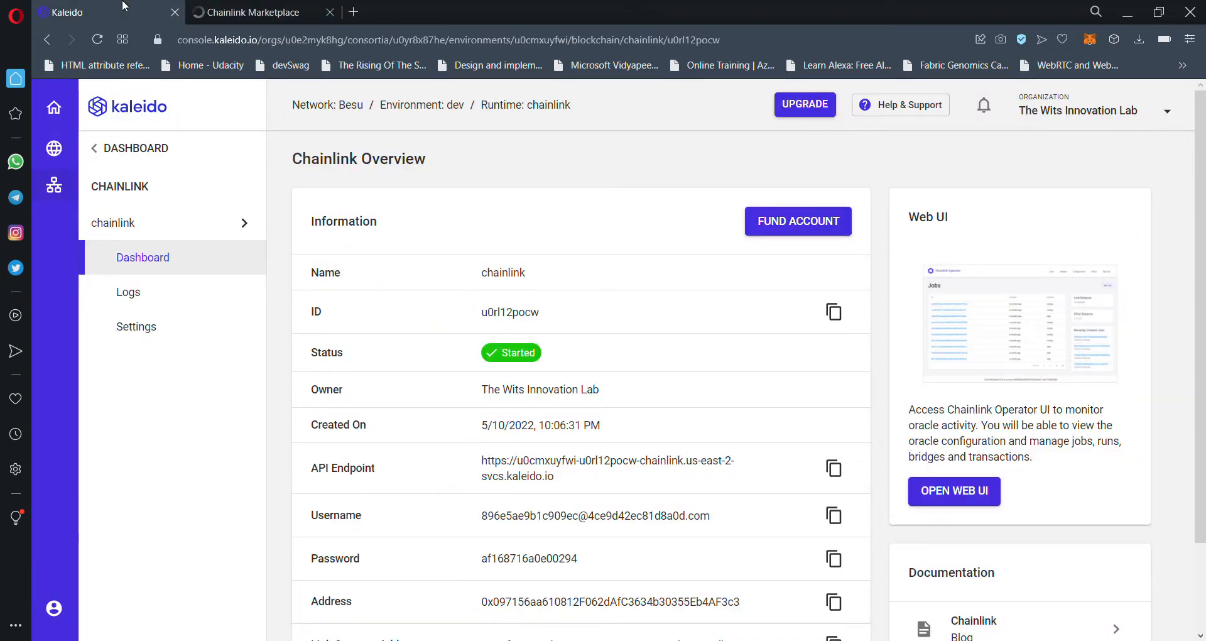
click(221, 7)
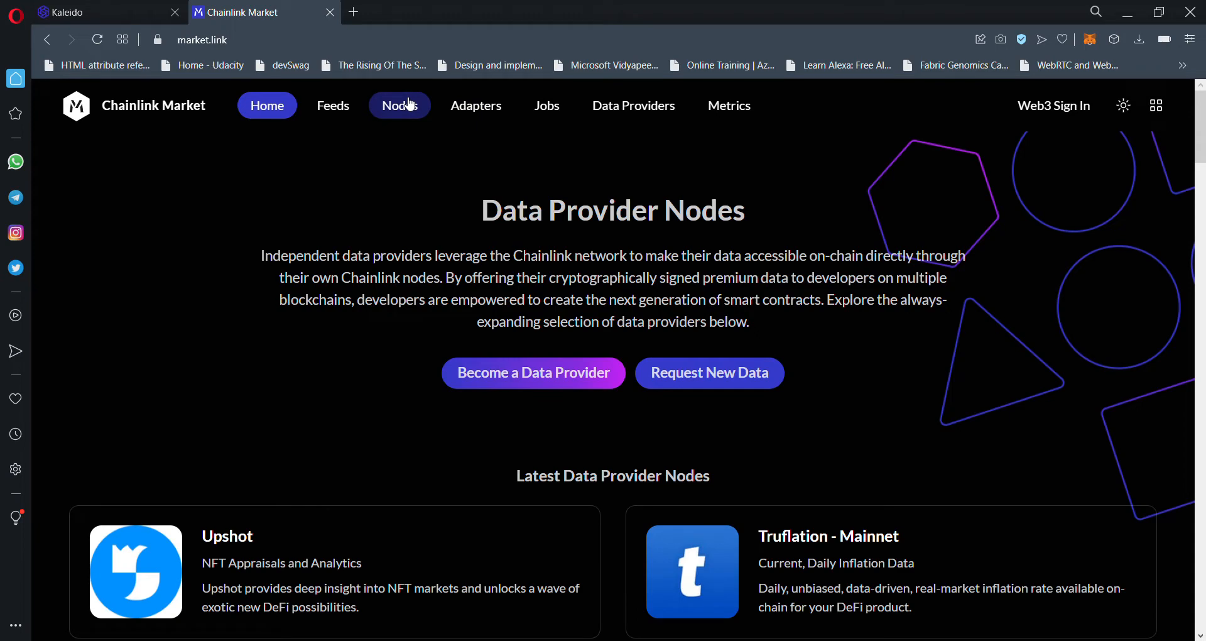
click(564, 104)
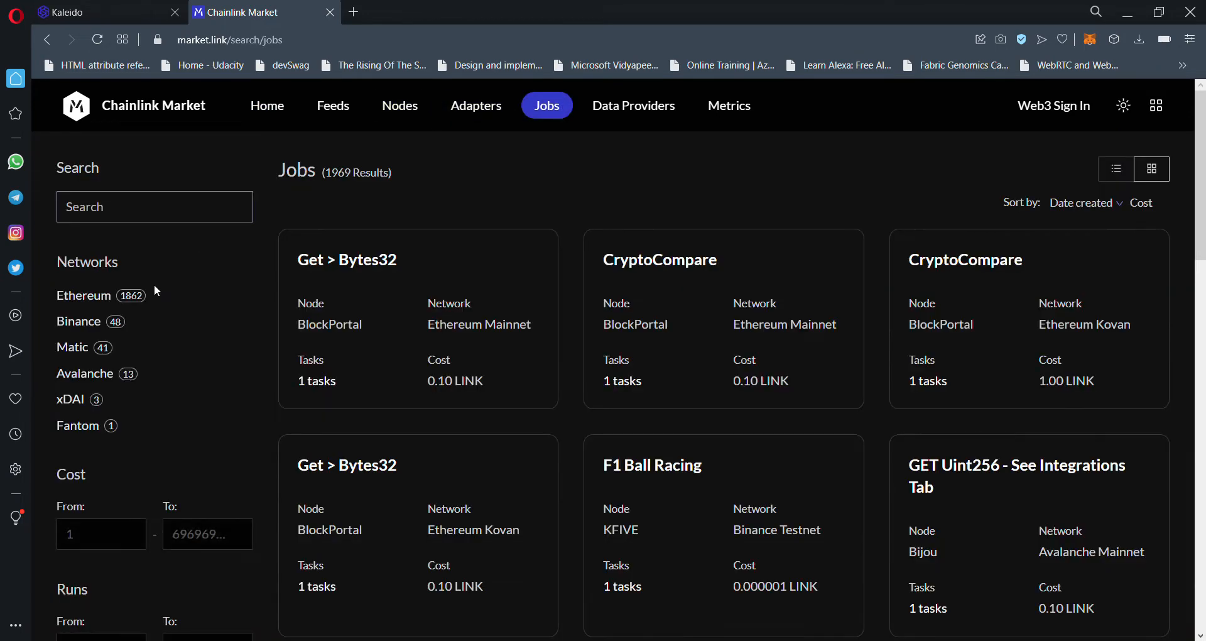
Filter the jobs to the Ethereum Rinkeby network and search them for "Get > Bool"
click(101, 294)
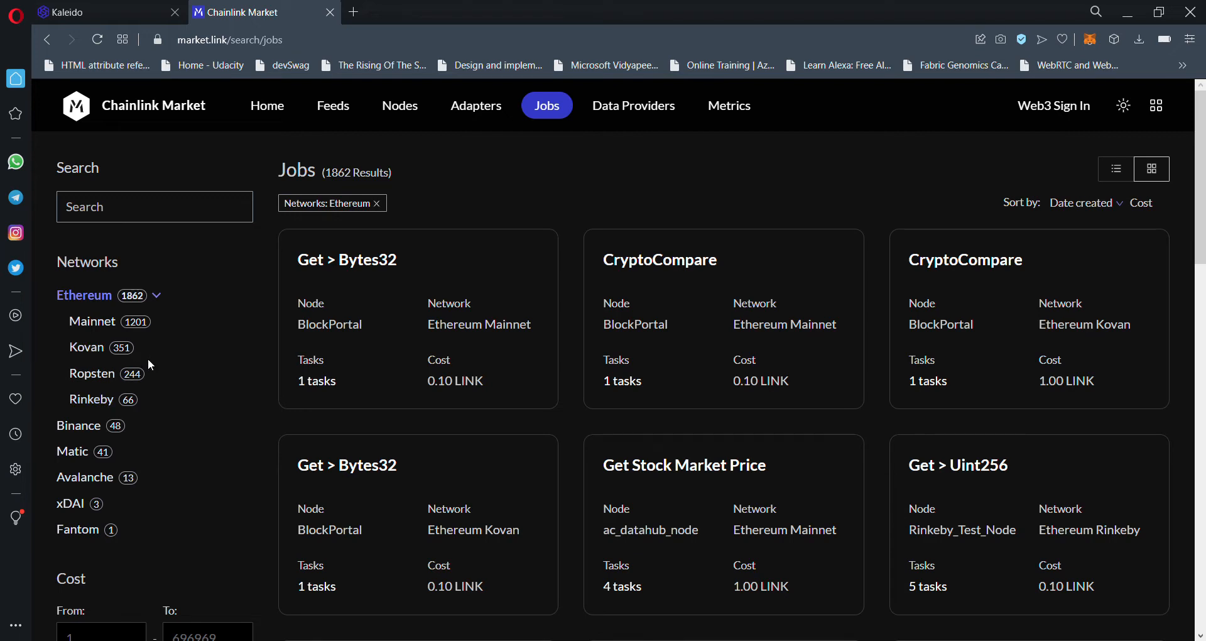
click(94, 399)
click(145, 208)
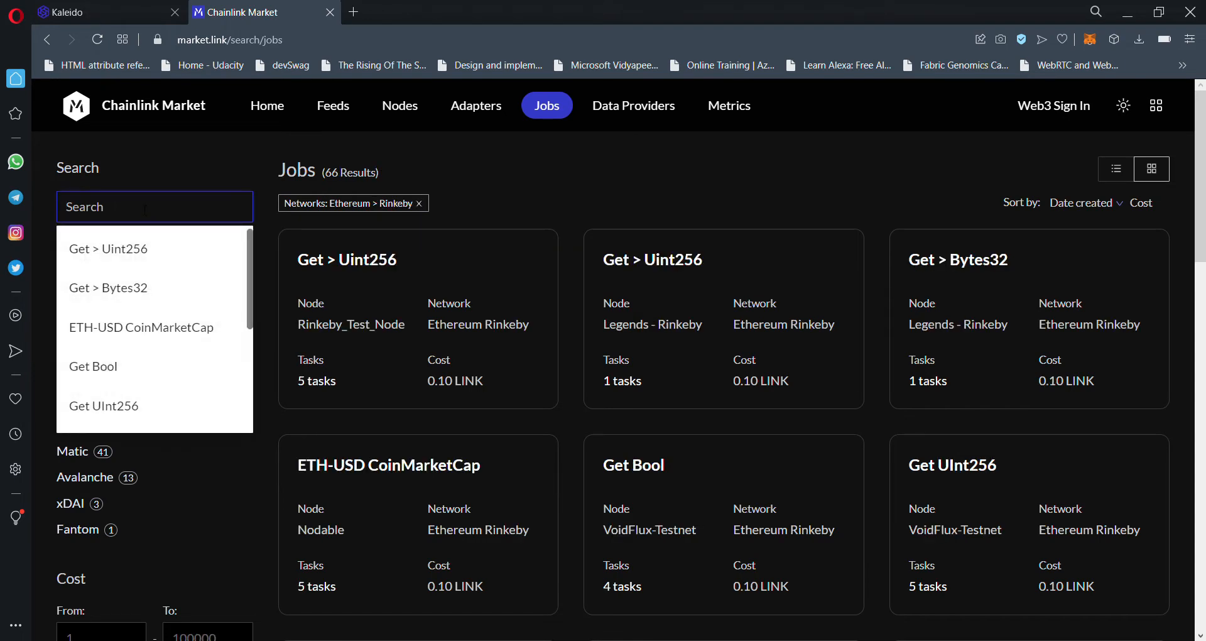
text(Get >)
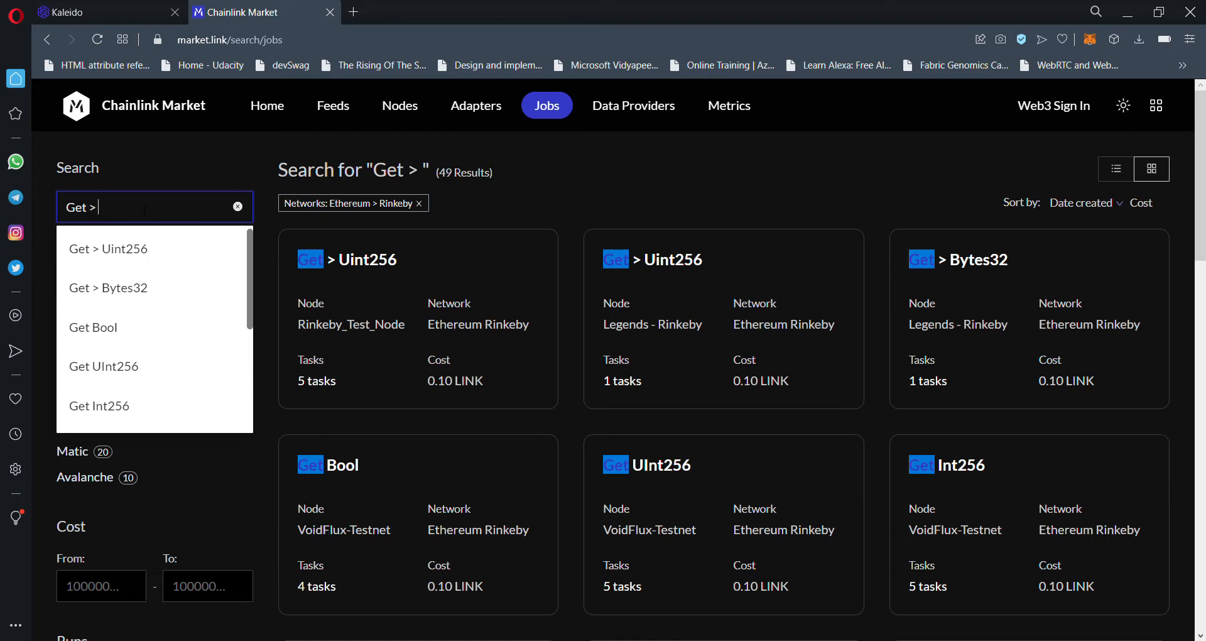
text( Bool)
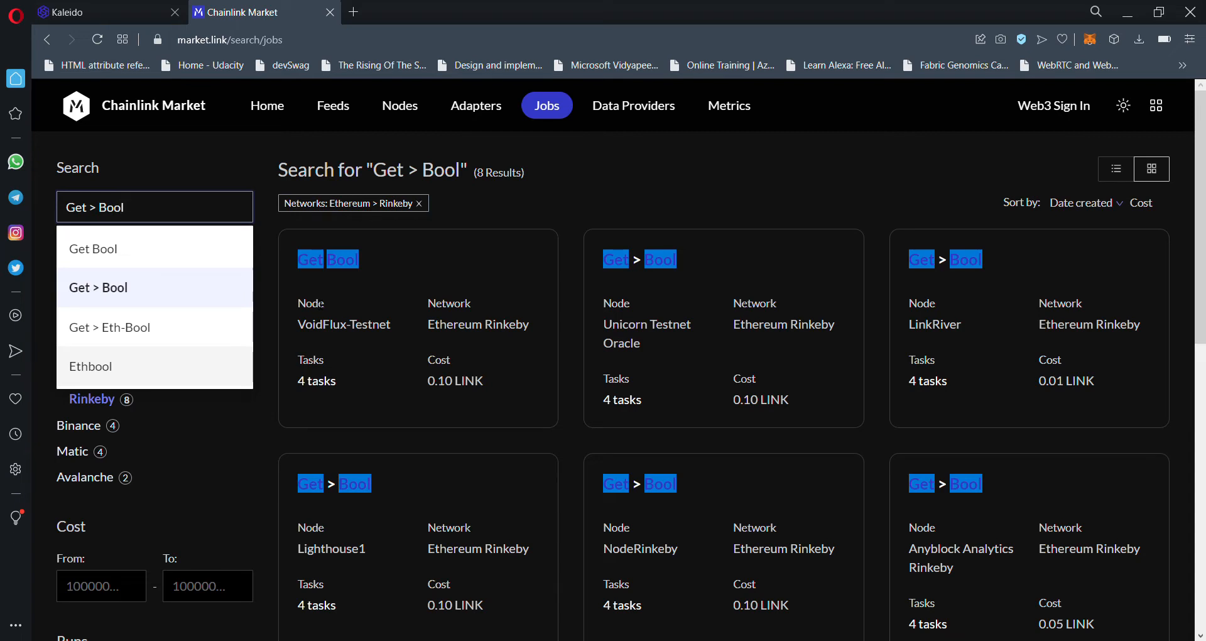
Open the Get > Bool job from Unicorn Testnet Oracle and view its full job spec
click(653, 265)
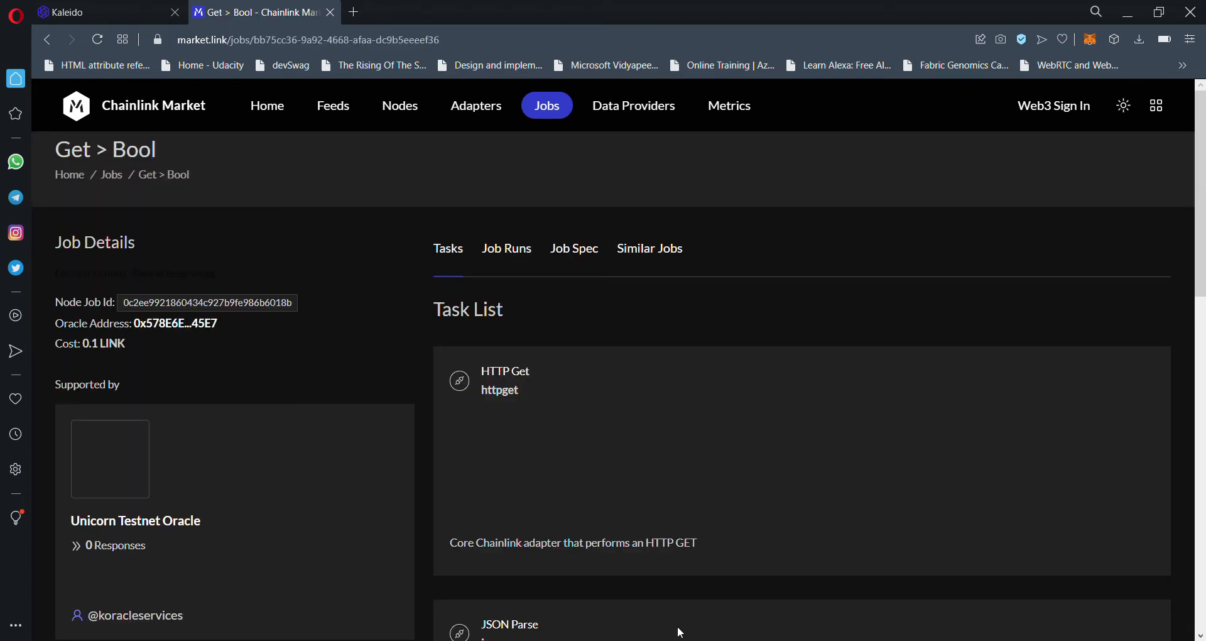
scroll(571, 398, down, 1)
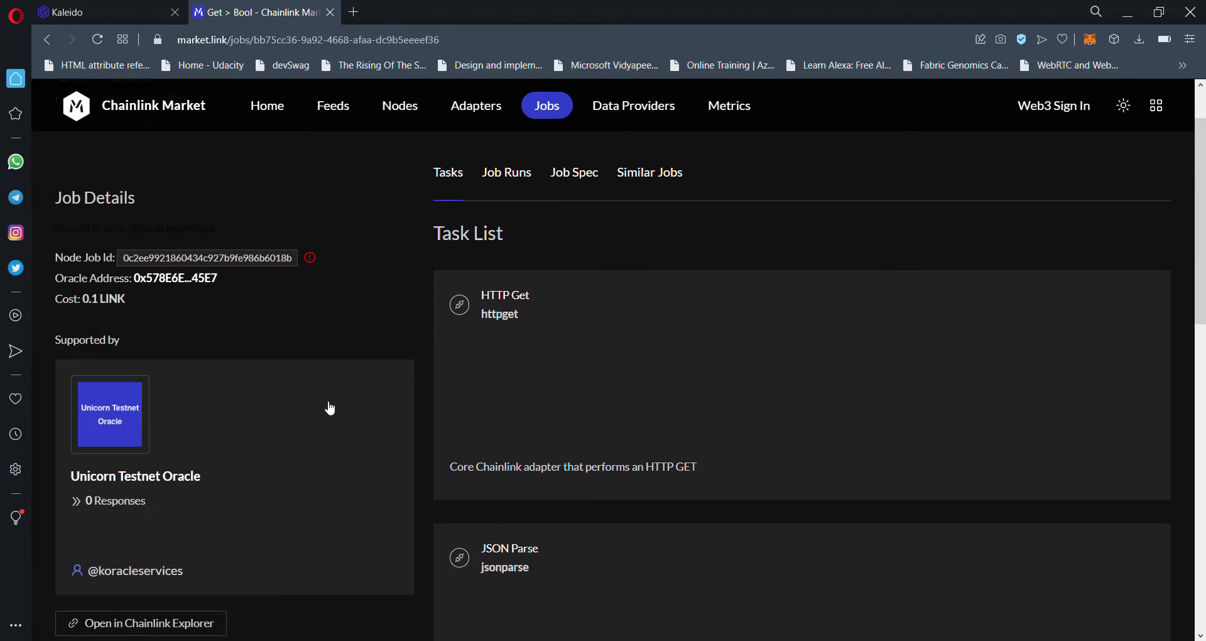
click(574, 172)
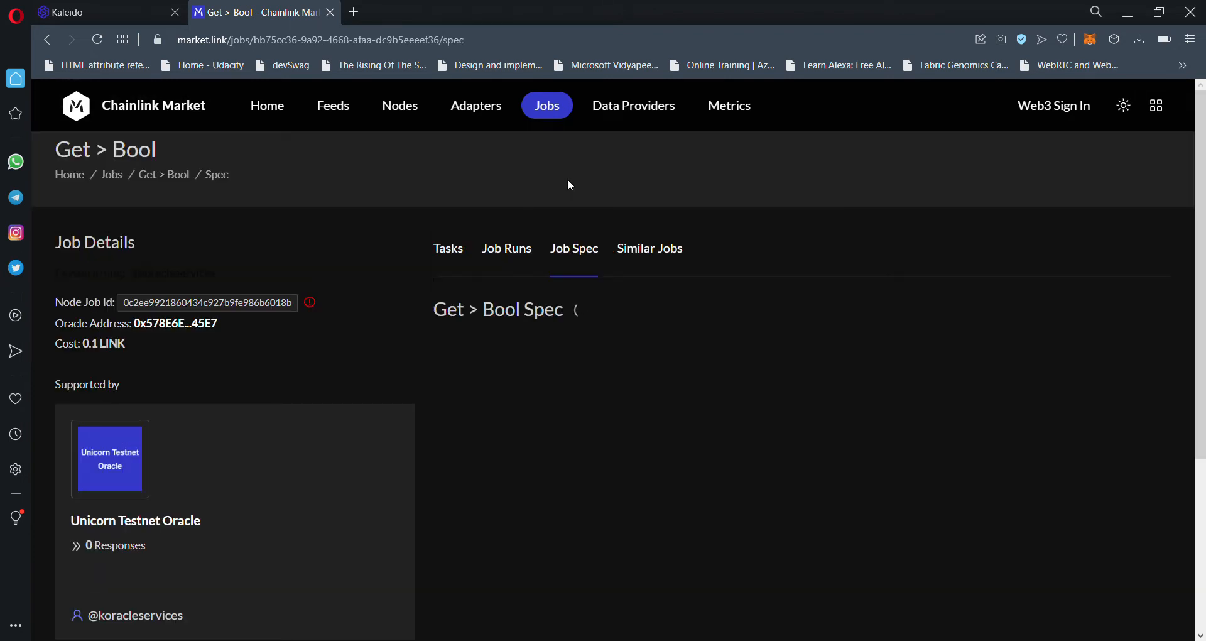
scroll(552, 280, down, 1)
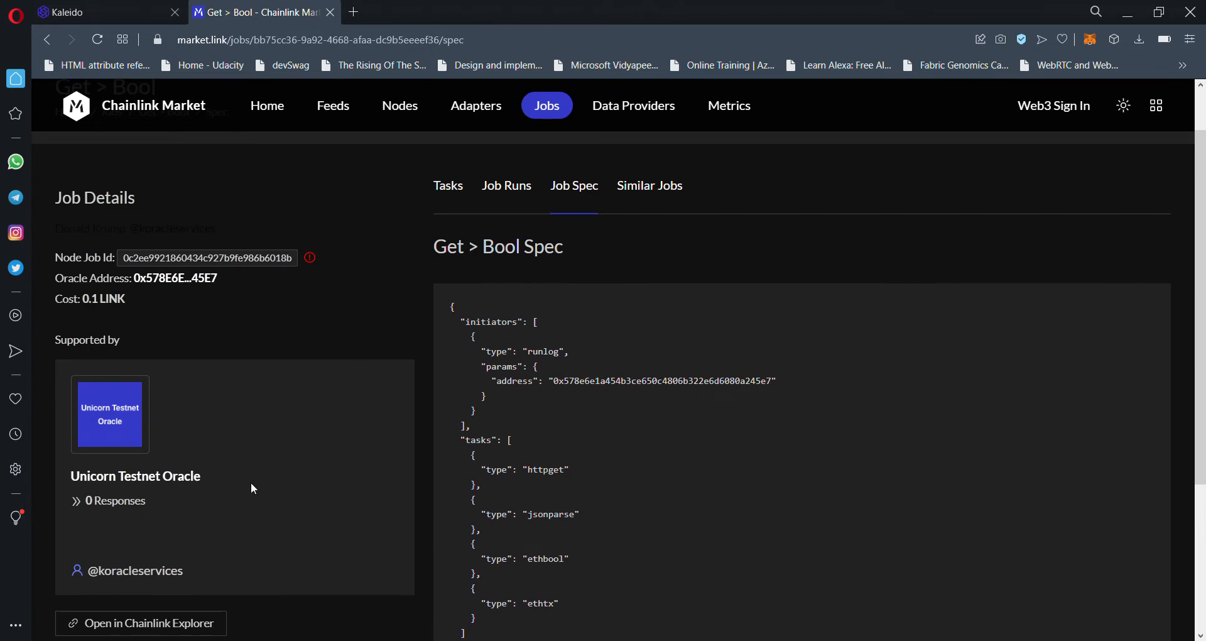
scroll(533, 429, down, 1)
scroll(533, 429, down, 2)
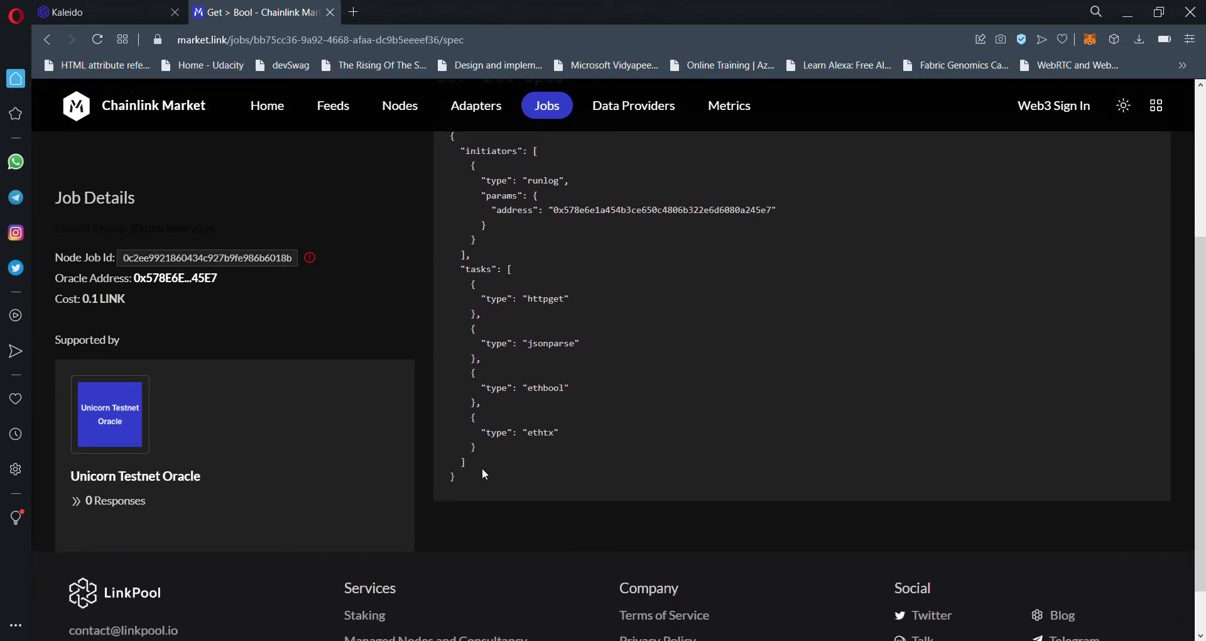
drag(460, 480, 478, 176)
scroll(478, 176, up, 1)
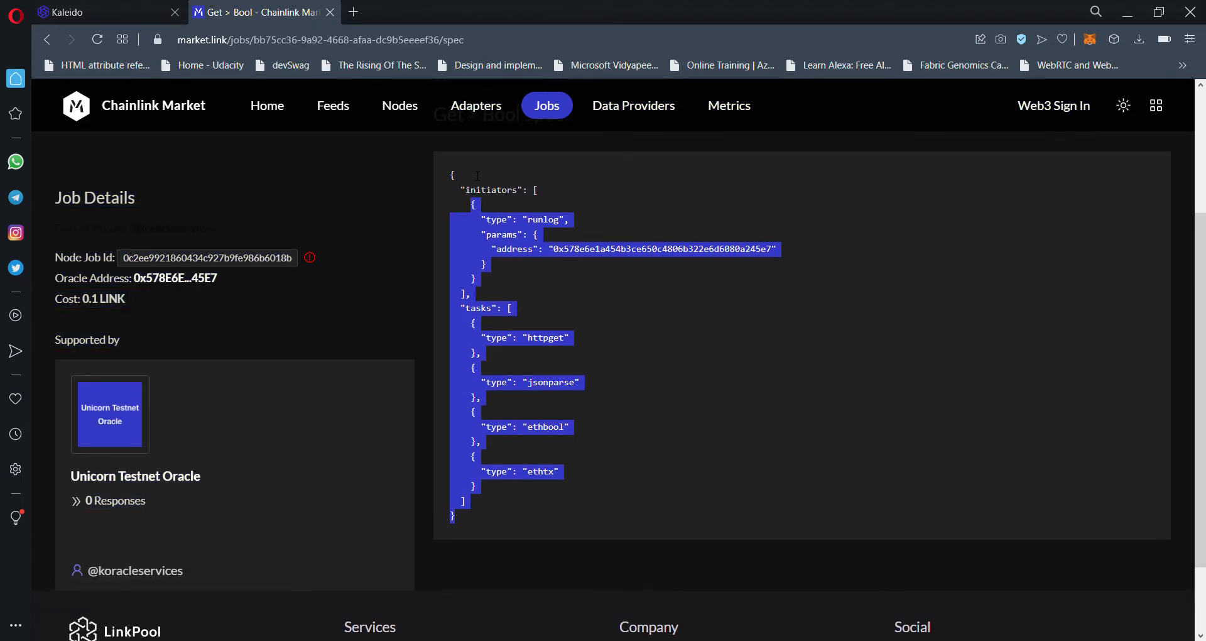
key(shift+Up)
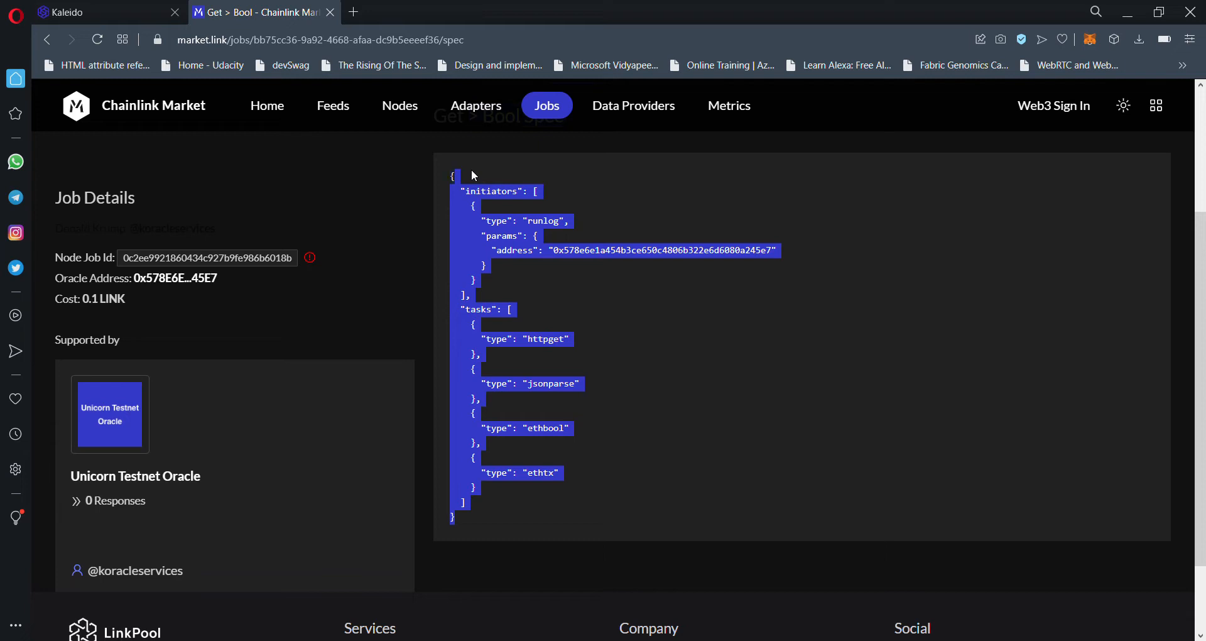
click(592, 229)
scroll(591, 229, up, 4)
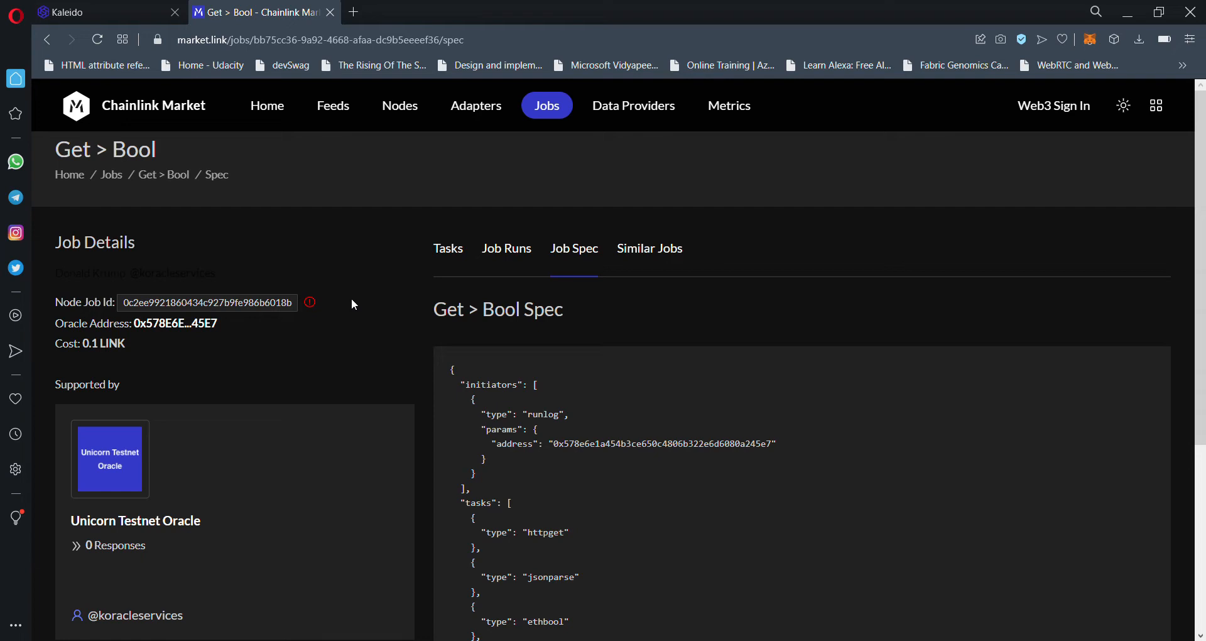
Return to the Kaleido Chainlink overview and launch the Chainlink Operator web UI
click(108, 6)
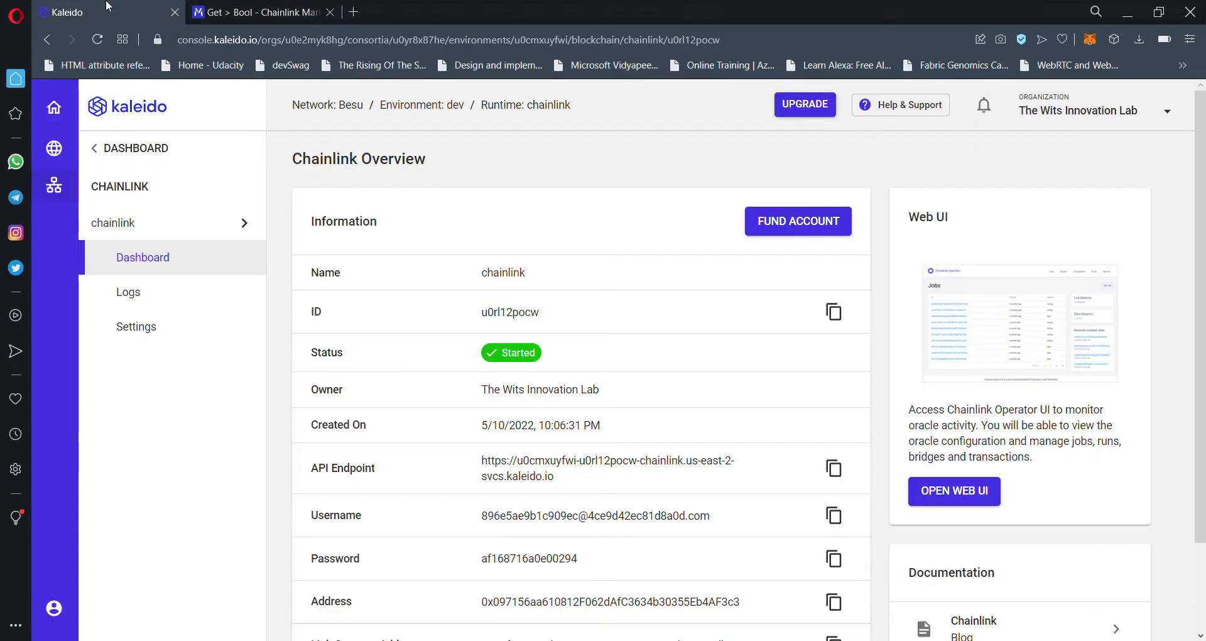
scroll(829, 319, down, 2)
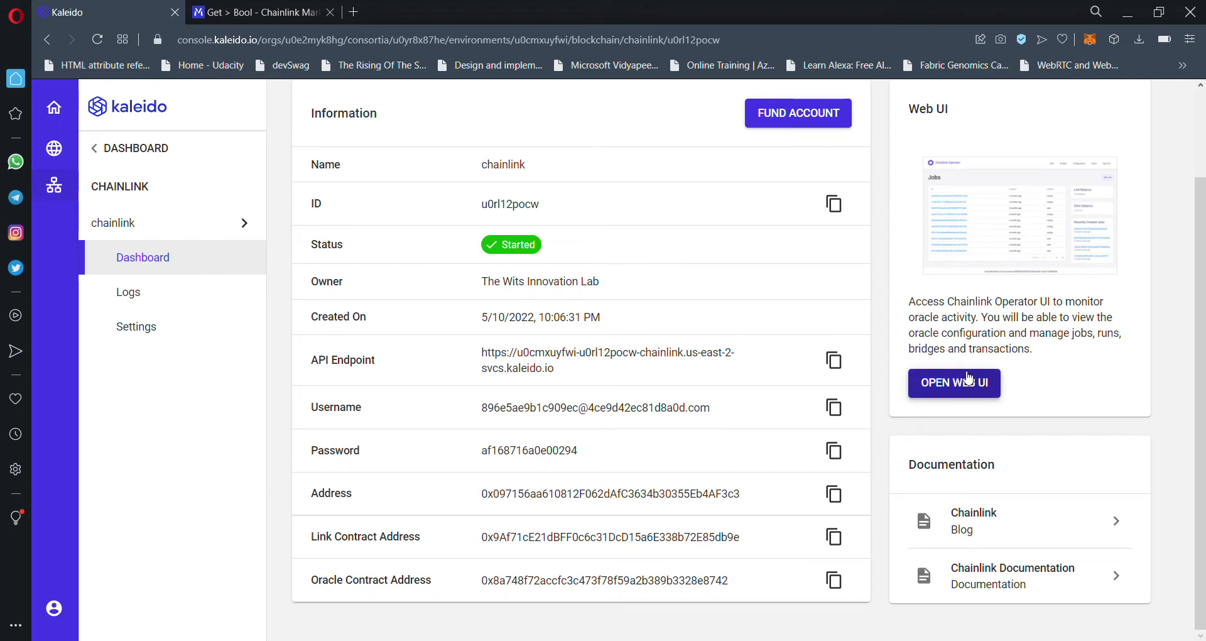
scroll(708, 380, up, 2)
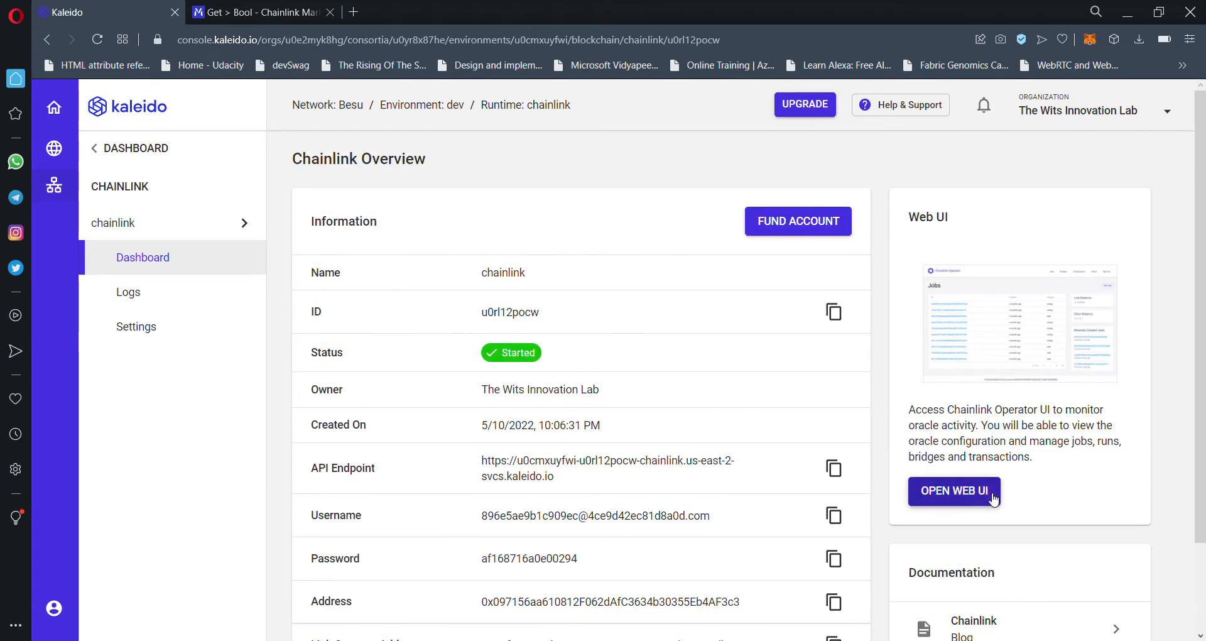
click(967, 492)
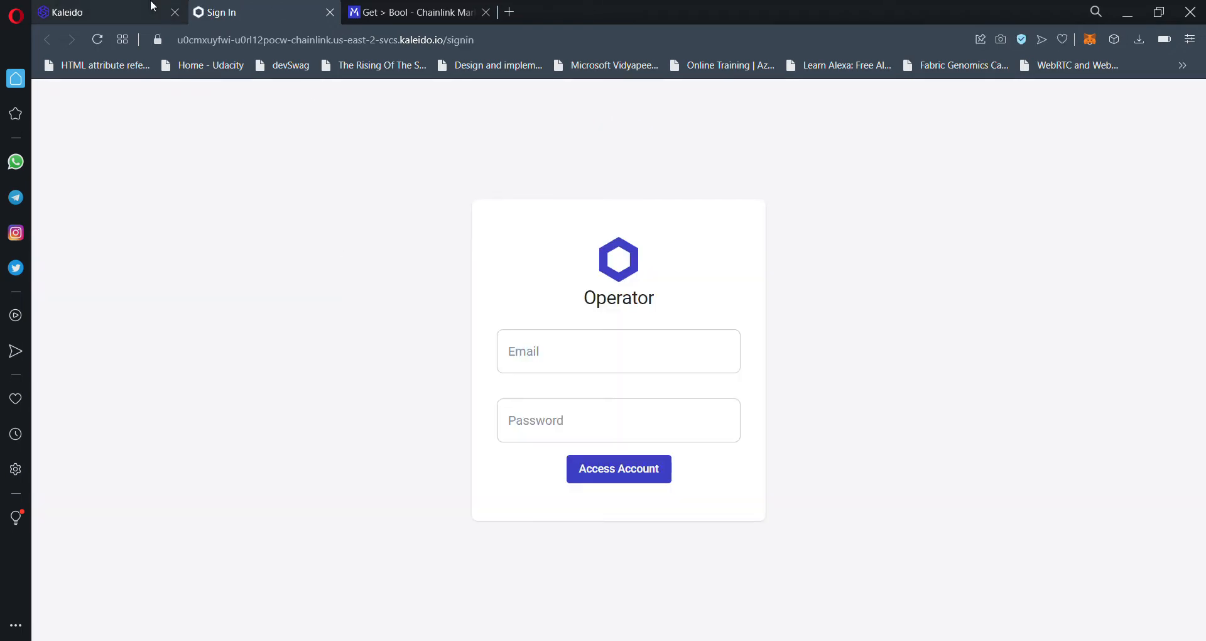
Copy the chainlink runtime's username from Kaleido and paste it as the e-mail in the Operator sign-in form
click(150, 8)
scroll(705, 504, down, 2)
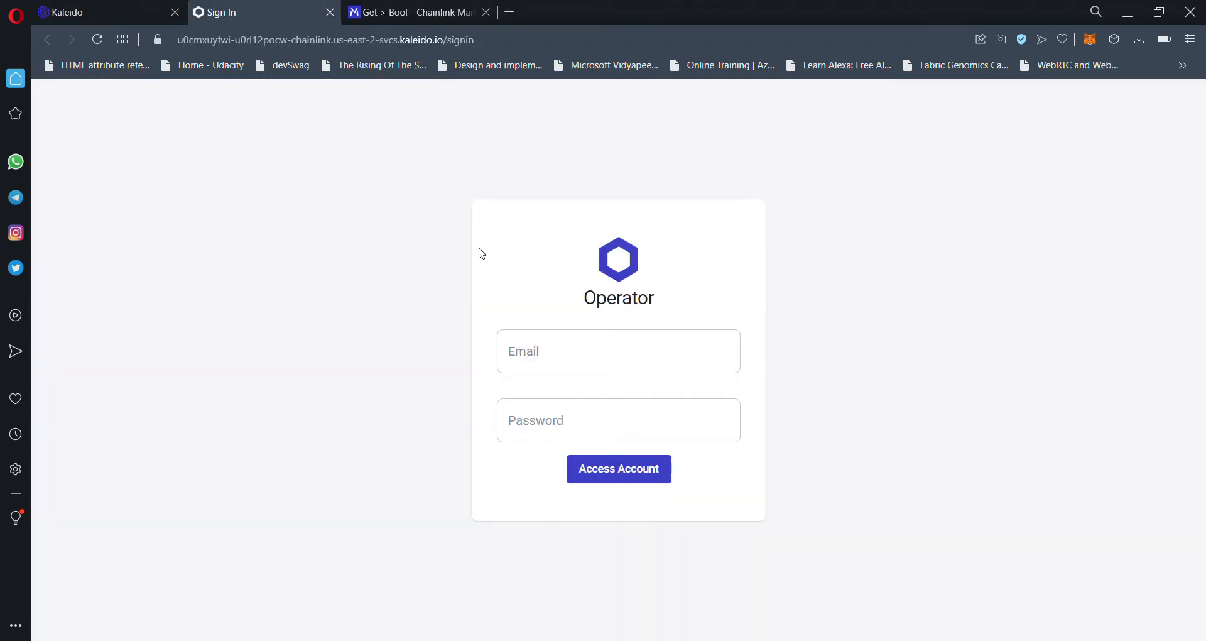
click(556, 346)
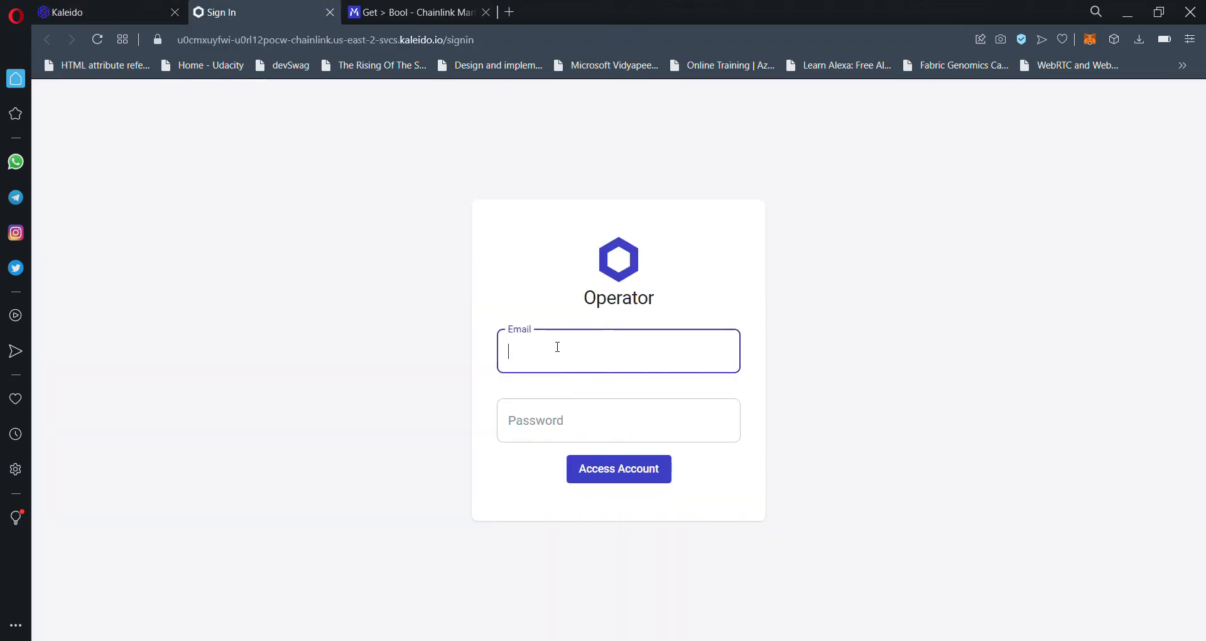
key(ctrl+v)
Copy the runtime's password from Kaleido, paste it into the Operator sign-in form's password field and sign in
click(154, 8)
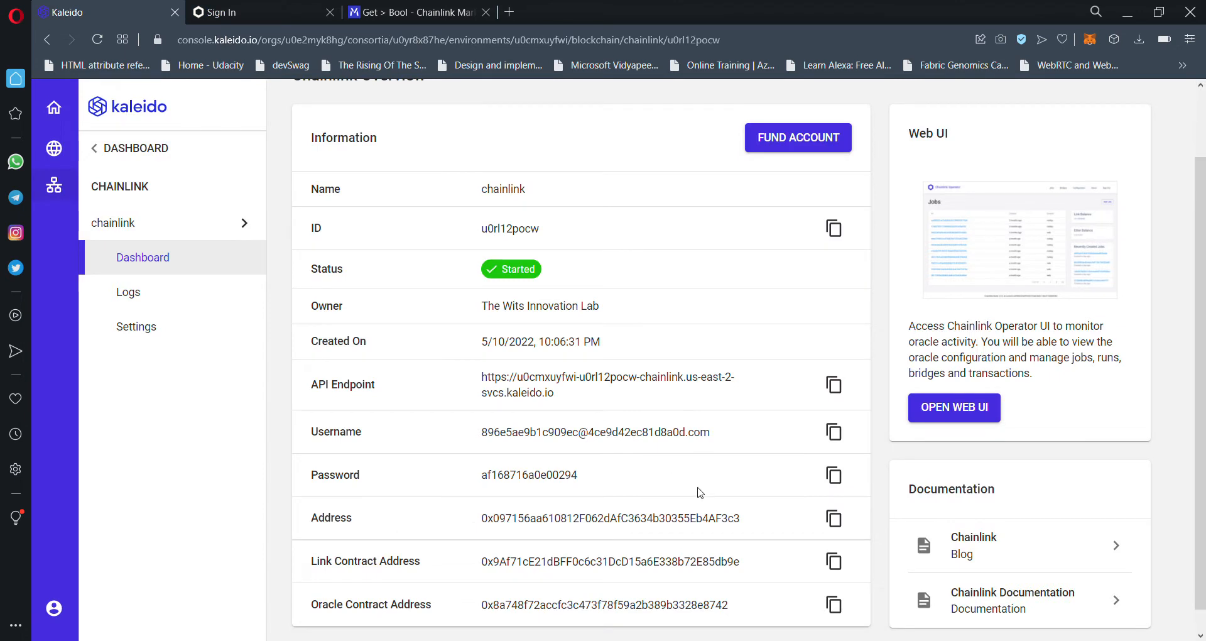
click(834, 474)
click(264, 12)
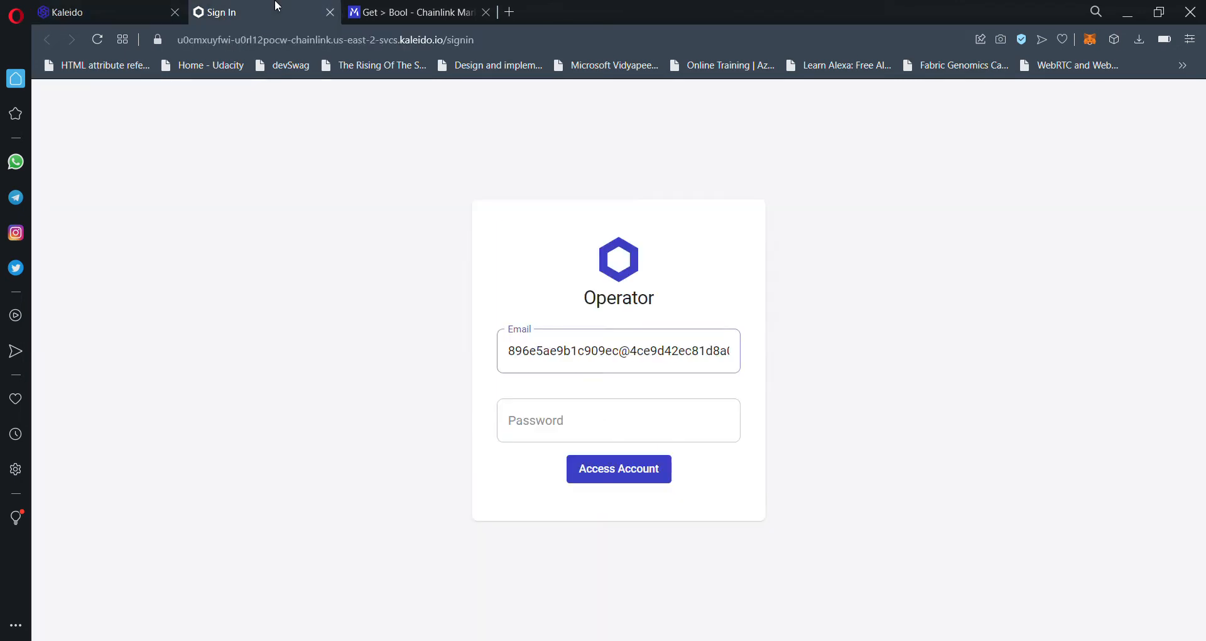
click(609, 409)
key(ctrl+v)
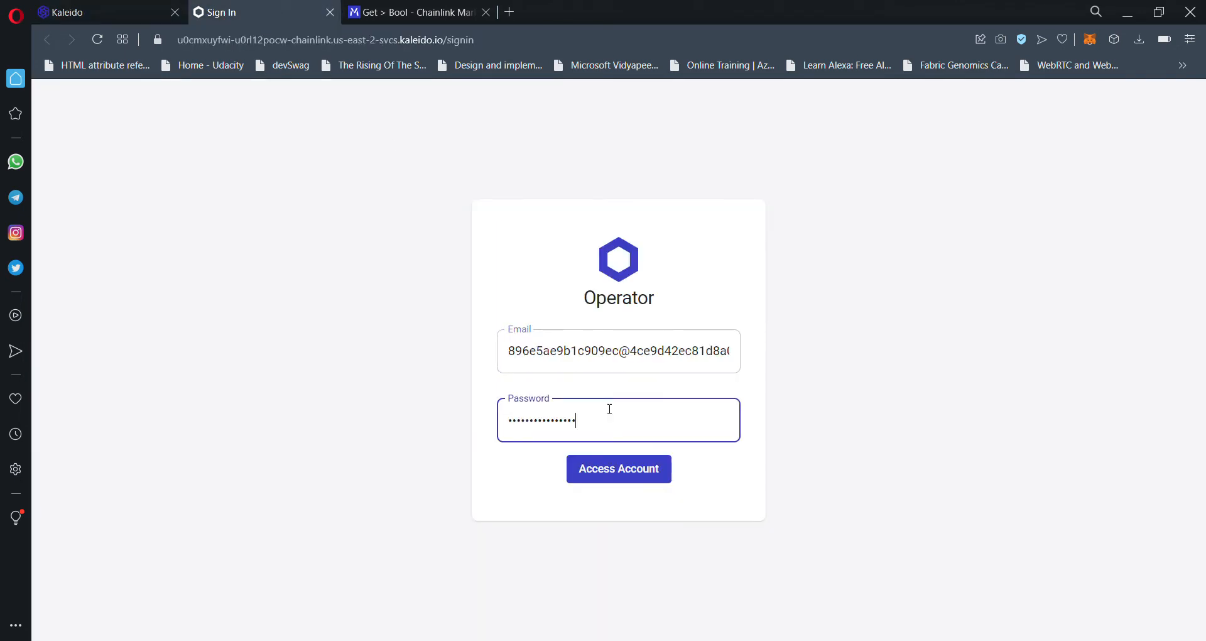
click(600, 472)
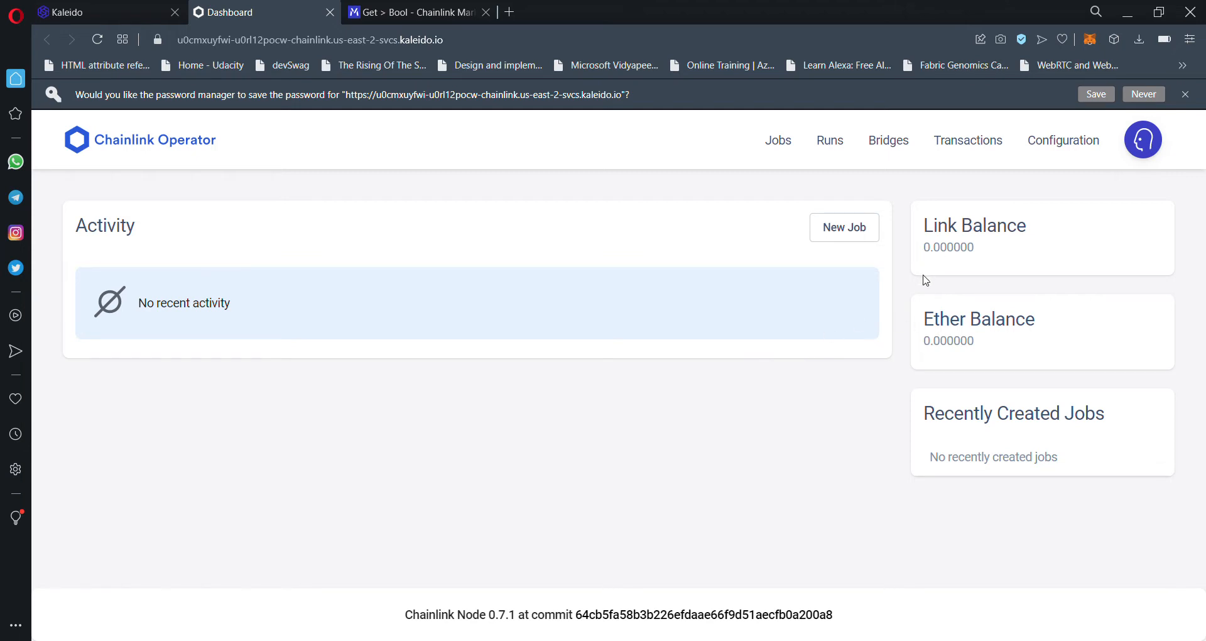
Start a new job in Chainlink Operator and paste in the Unicorn Testnet Oracle Get > Bool spec copied from Chainlink Market
click(794, 149)
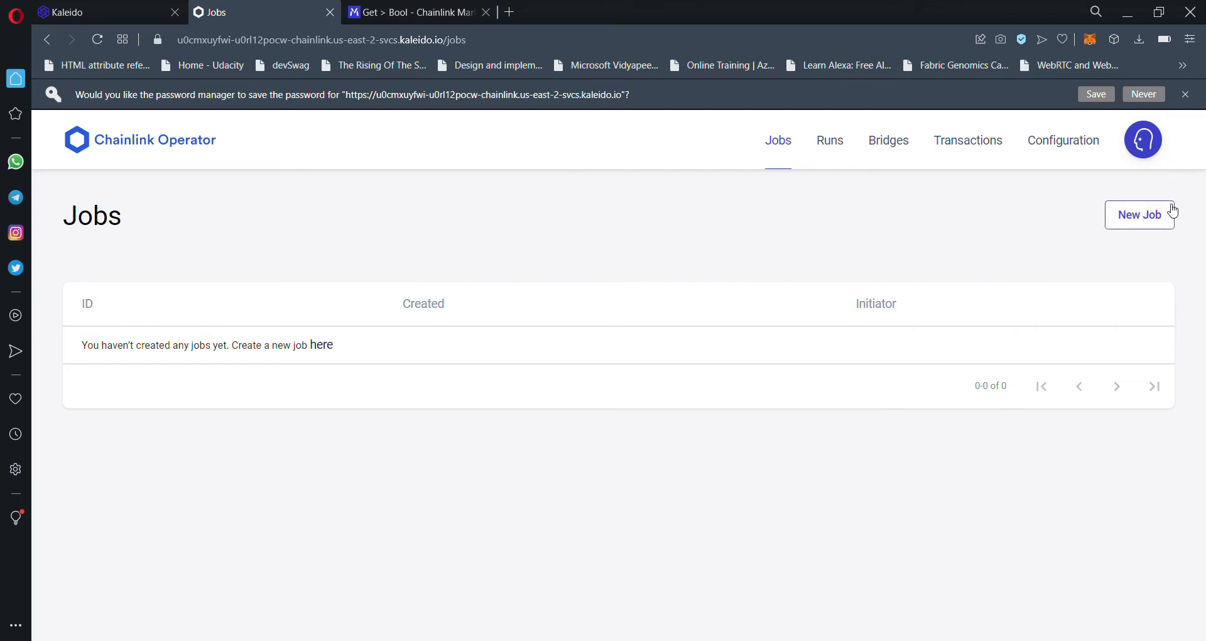
click(1172, 211)
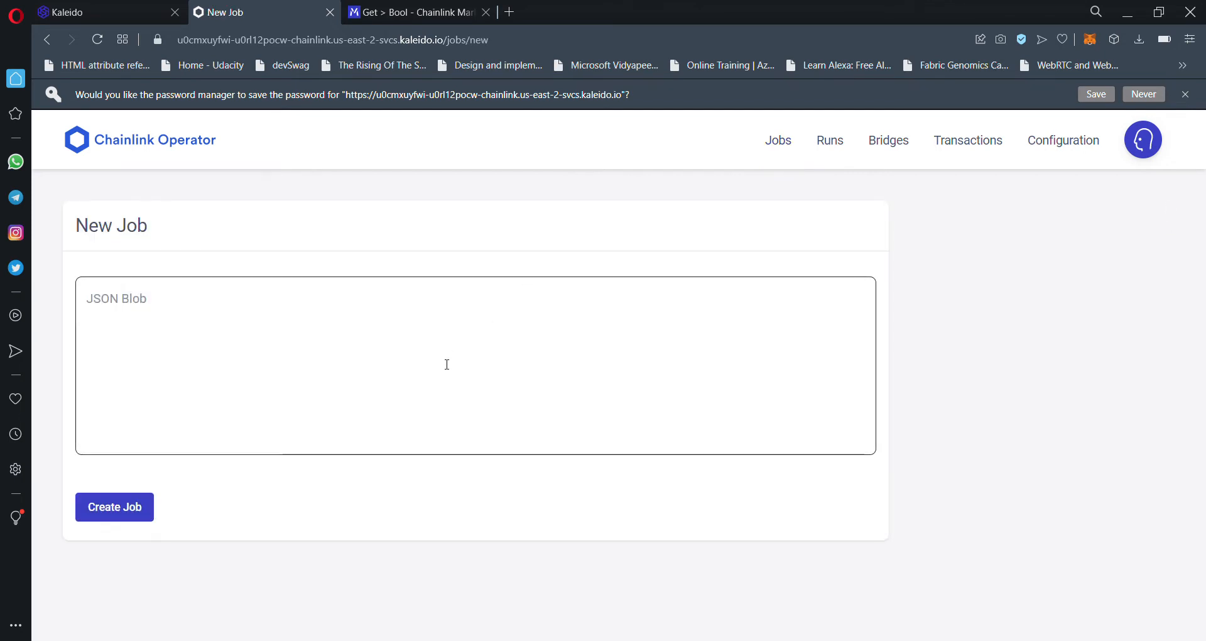
click(389, 11)
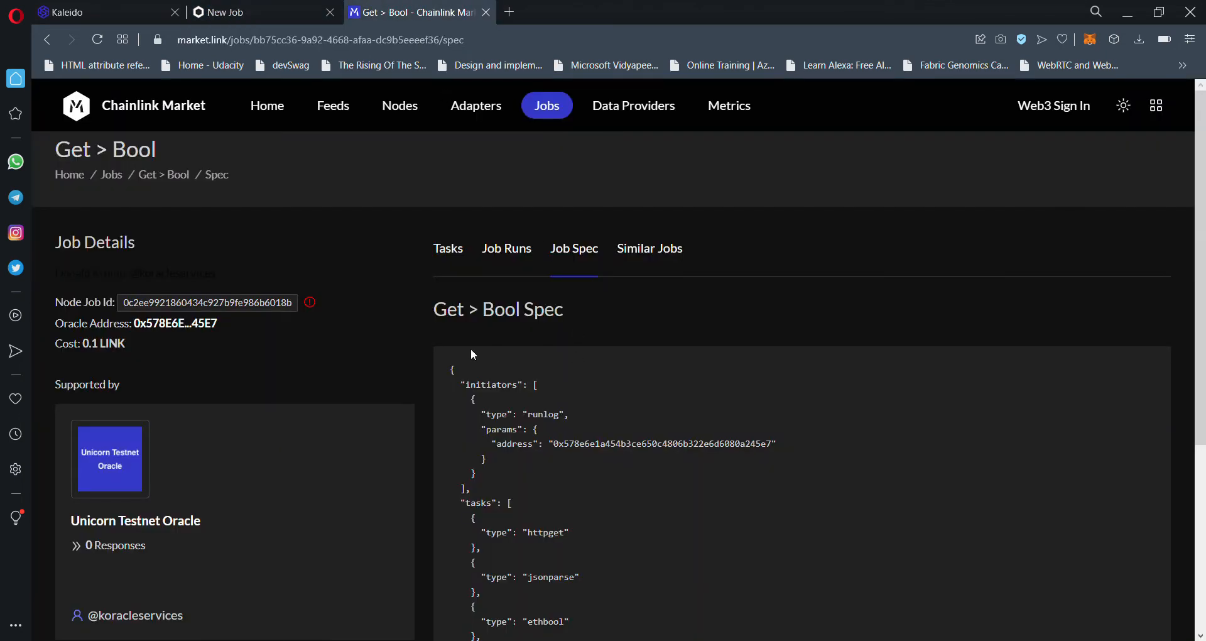
drag(447, 372, 462, 551)
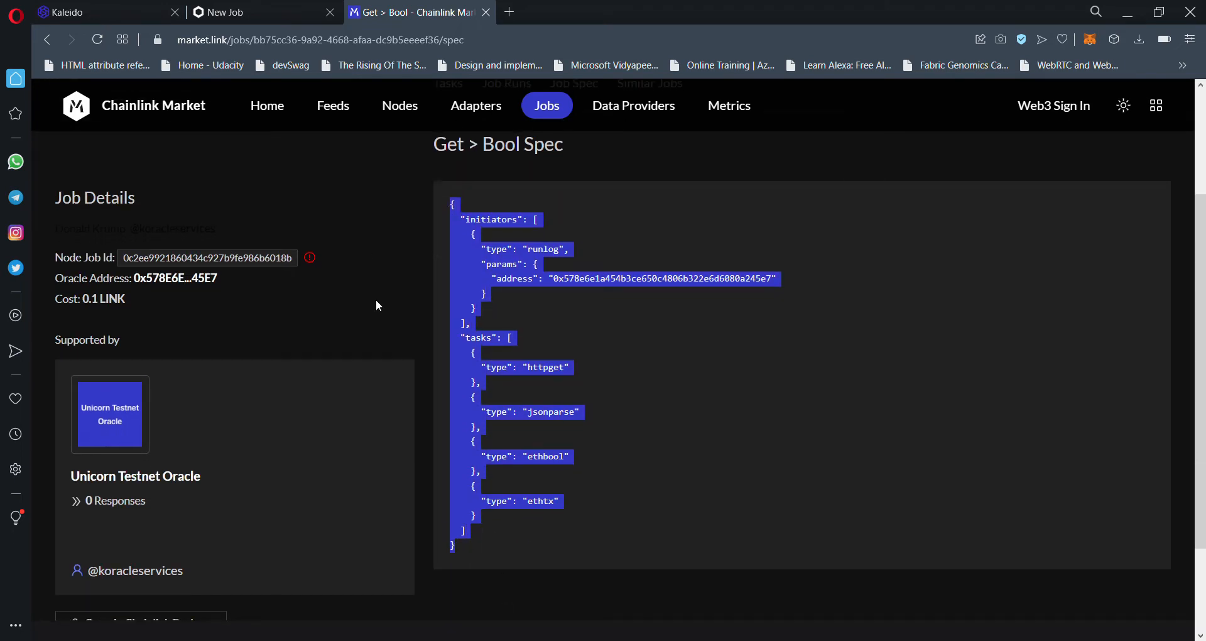
click(255, 9)
click(189, 292)
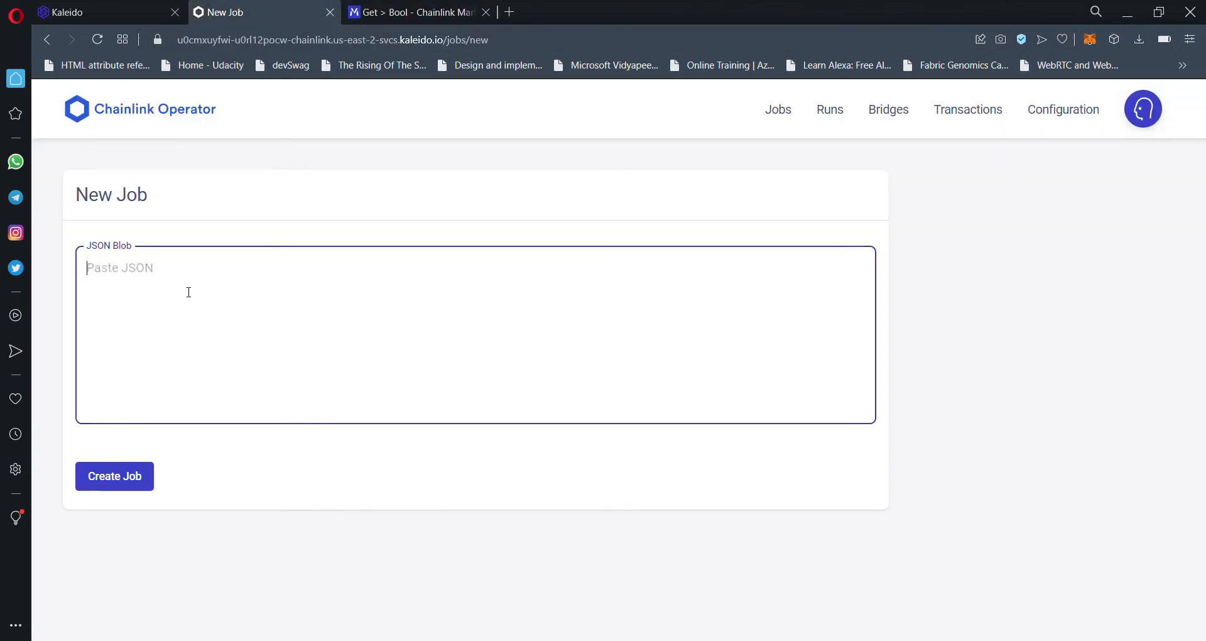
key(ctrl+v)
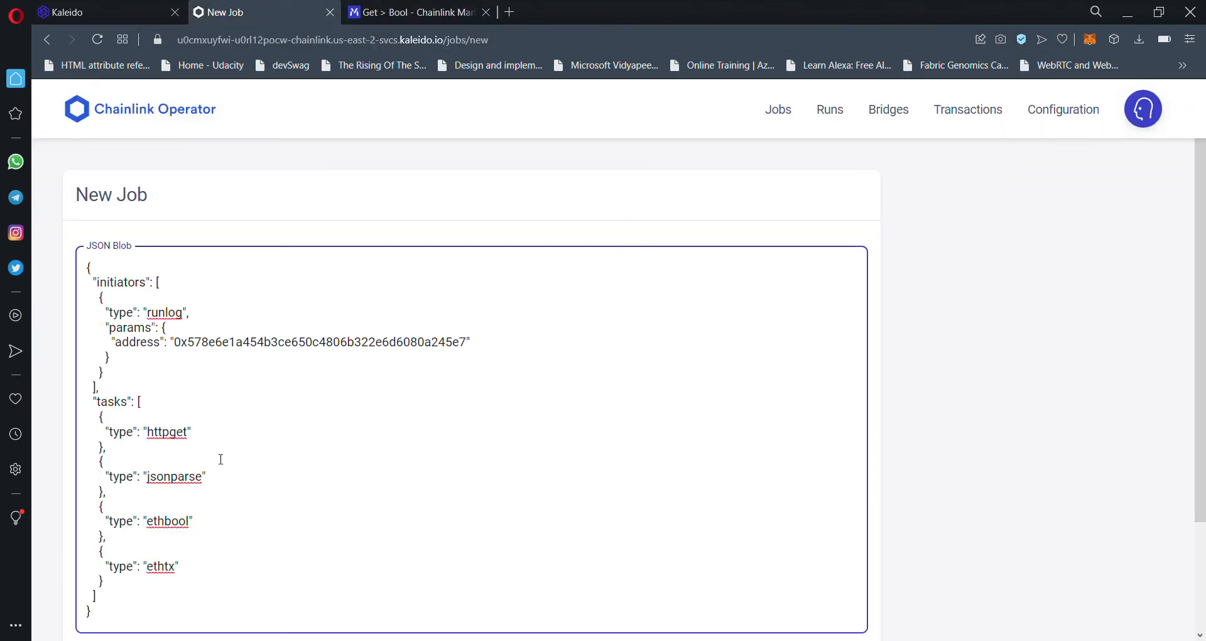
Review the httpget, jsonparse, ethbool and ethtx task types in the pasted job spec
scroll(220, 458, down, 2)
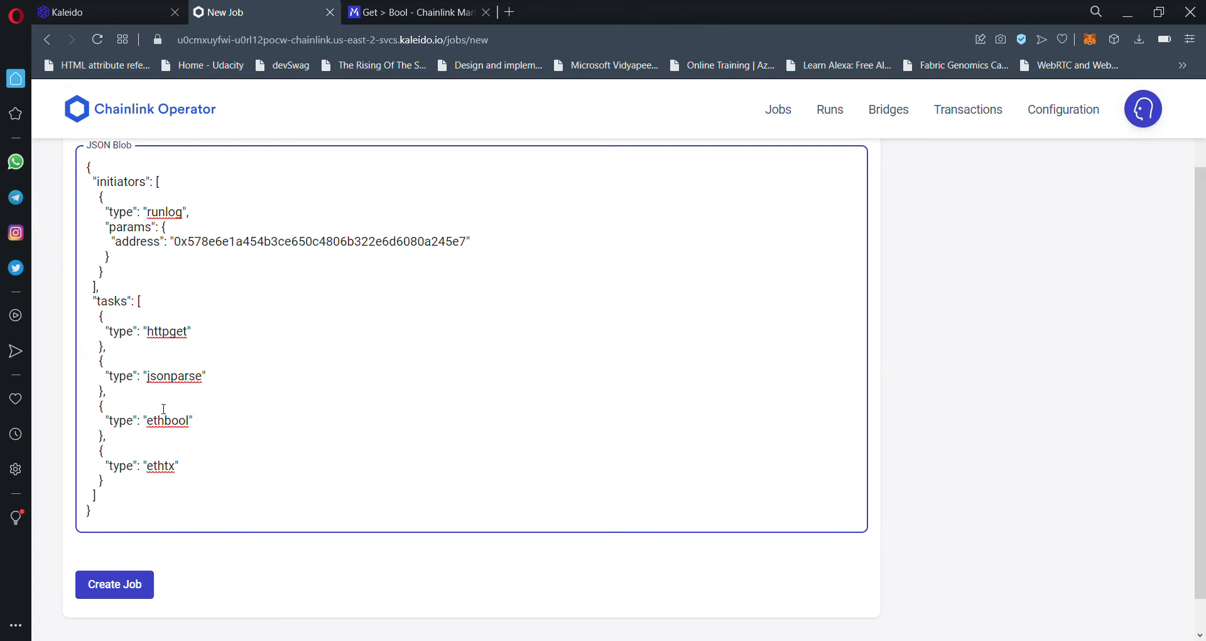
double_click(171, 335)
double_click(168, 379)
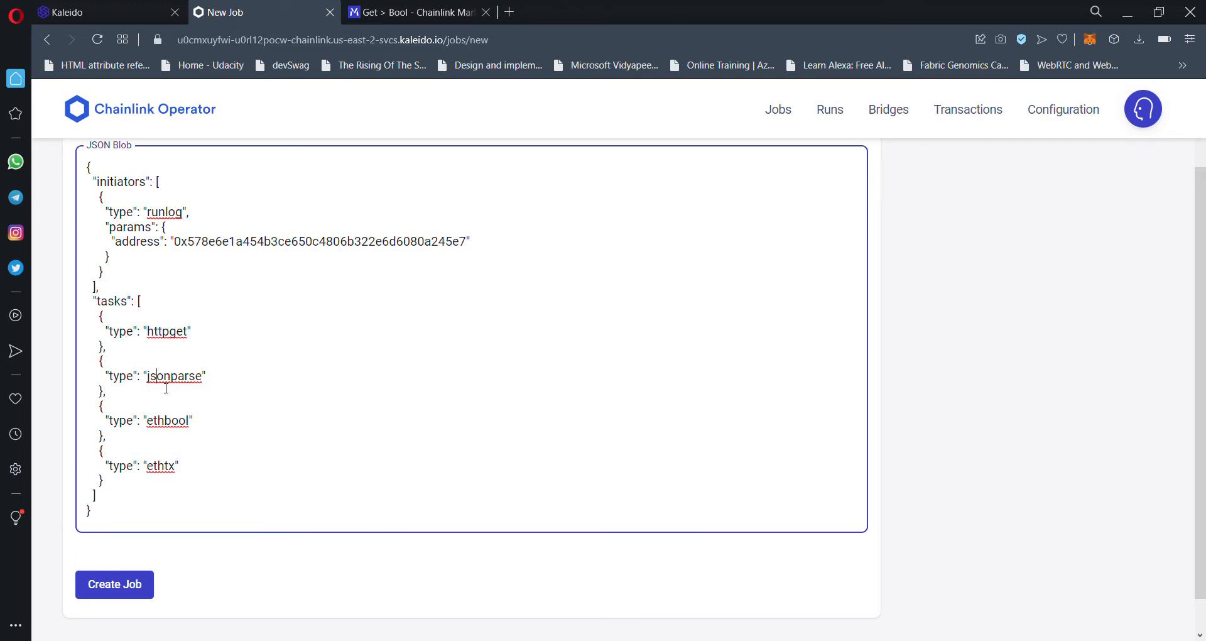
double_click(176, 433)
double_click(170, 471)
scroll(399, 357, up, 1)
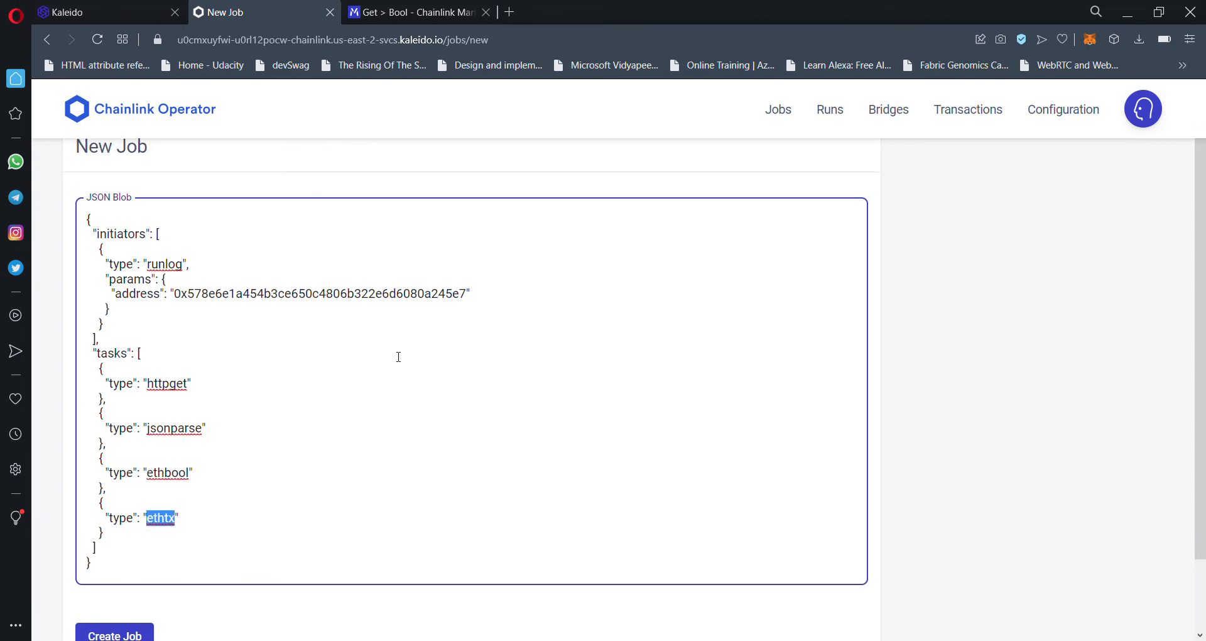
Delete the params block with the oracle address from the runlog initiator and try to create the job
drag(120, 312, 200, 273)
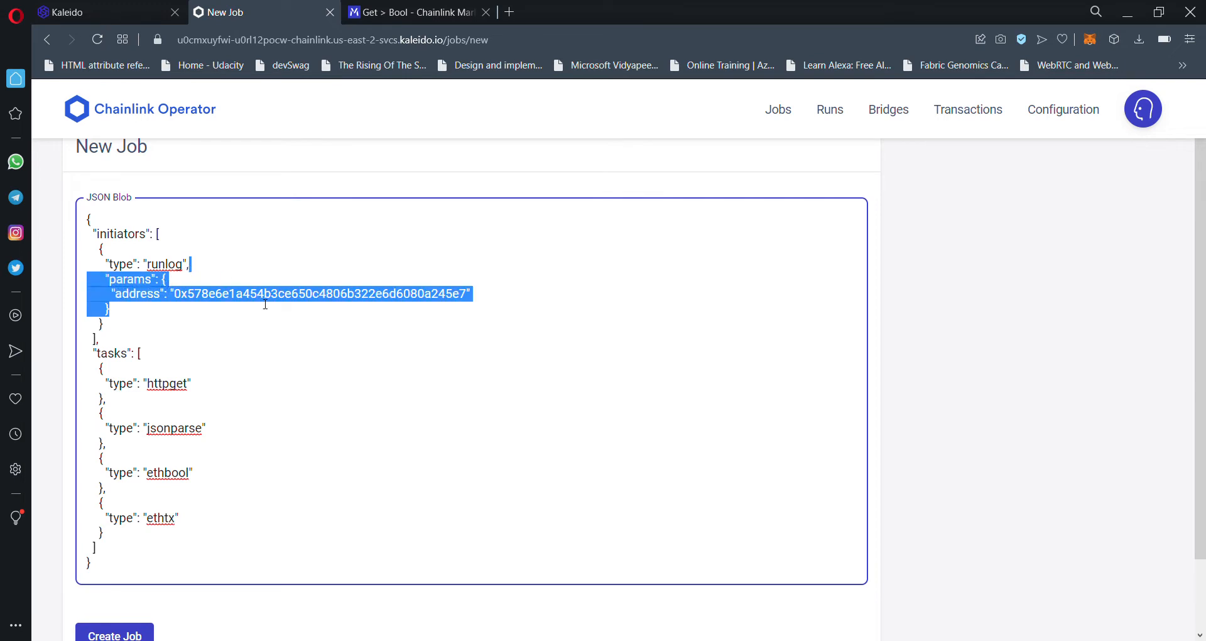
key(BackSpace)
scroll(155, 294, up, 1)
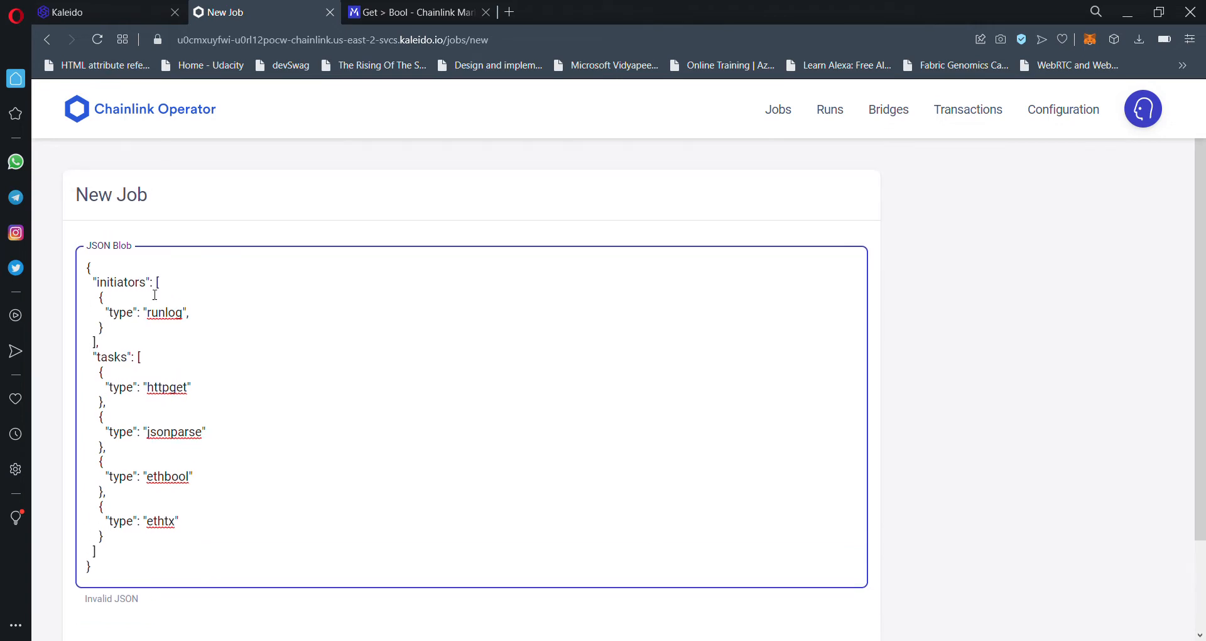
scroll(192, 504, down, 2)
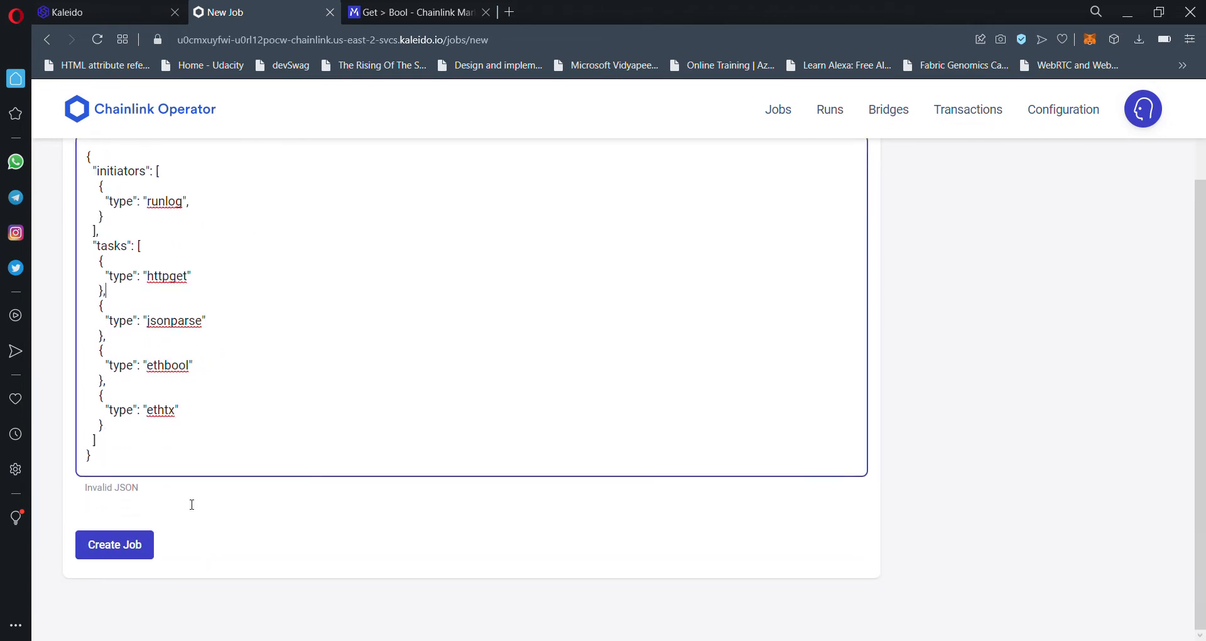
click(108, 543)
scroll(460, 449, up, 1)
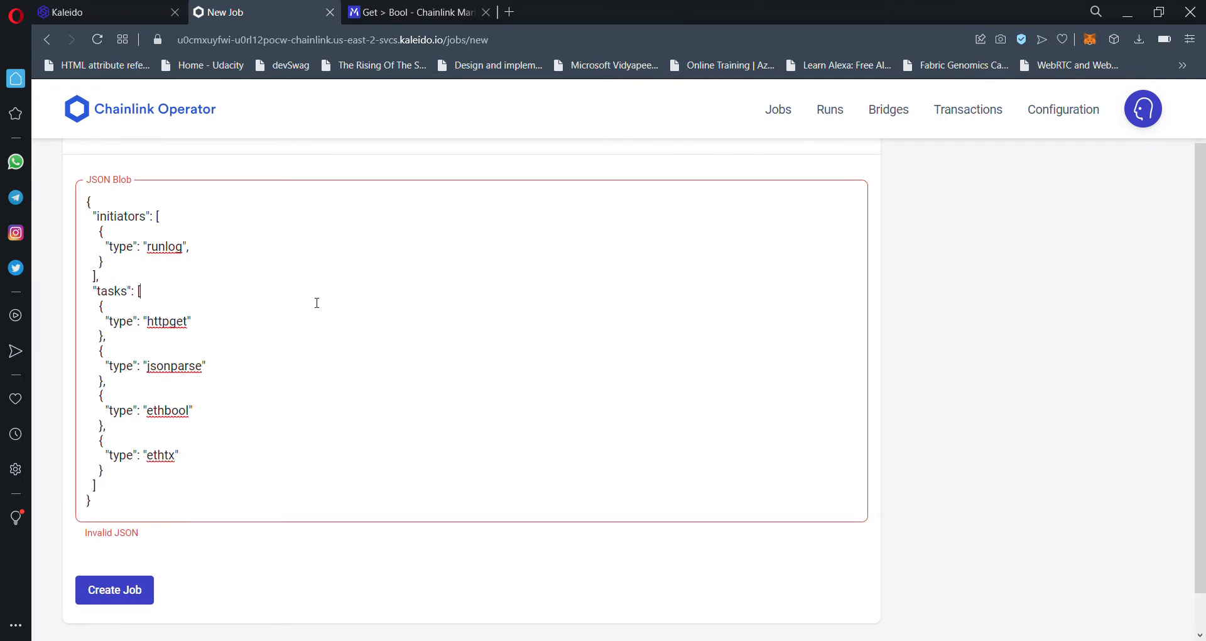
Restore the deleted params block, remove it again together with its blank line, and retry creating the job
key(ctrl+v)
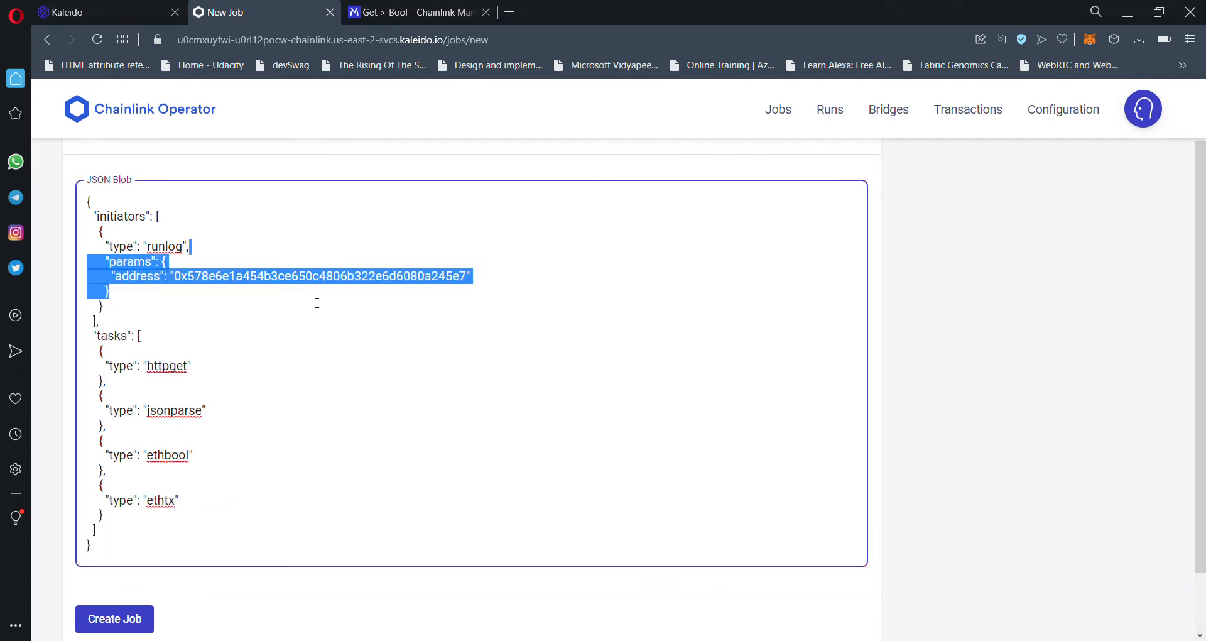
click(144, 290)
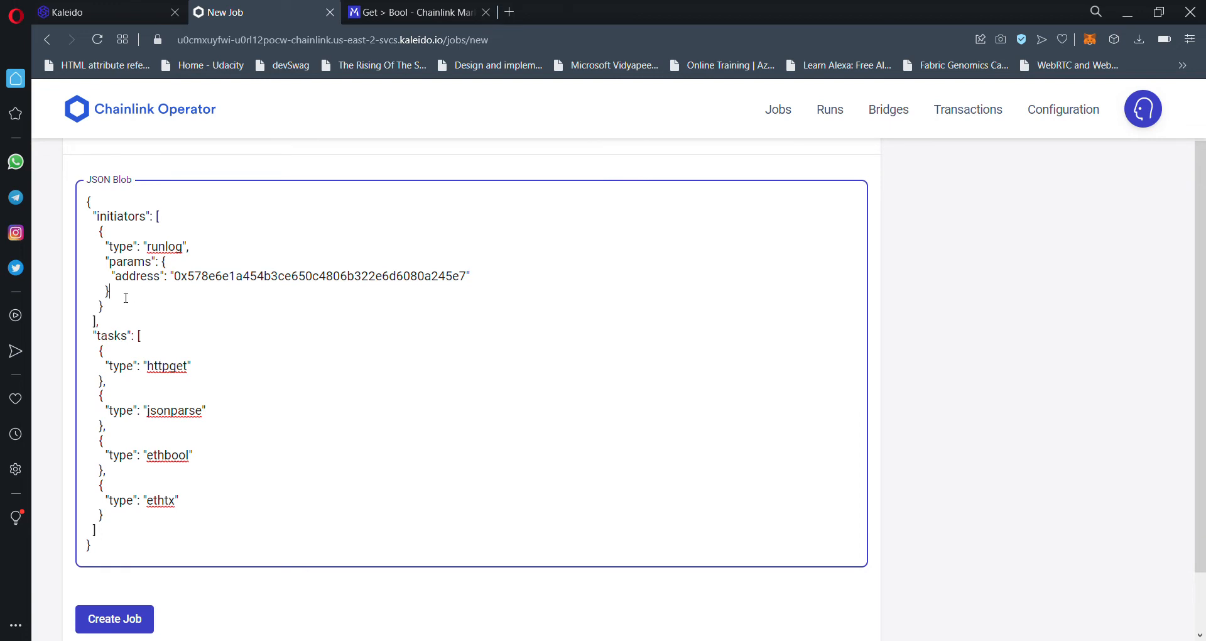
drag(126, 298, 111, 272)
key(BackSpace)
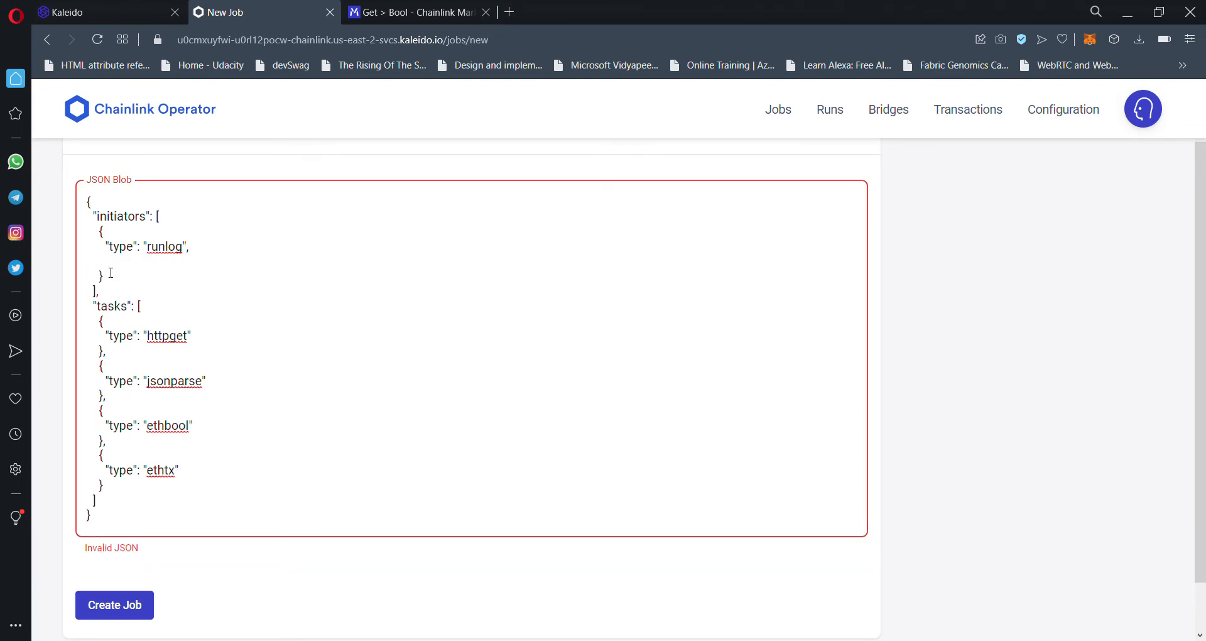
key(BackSpace)
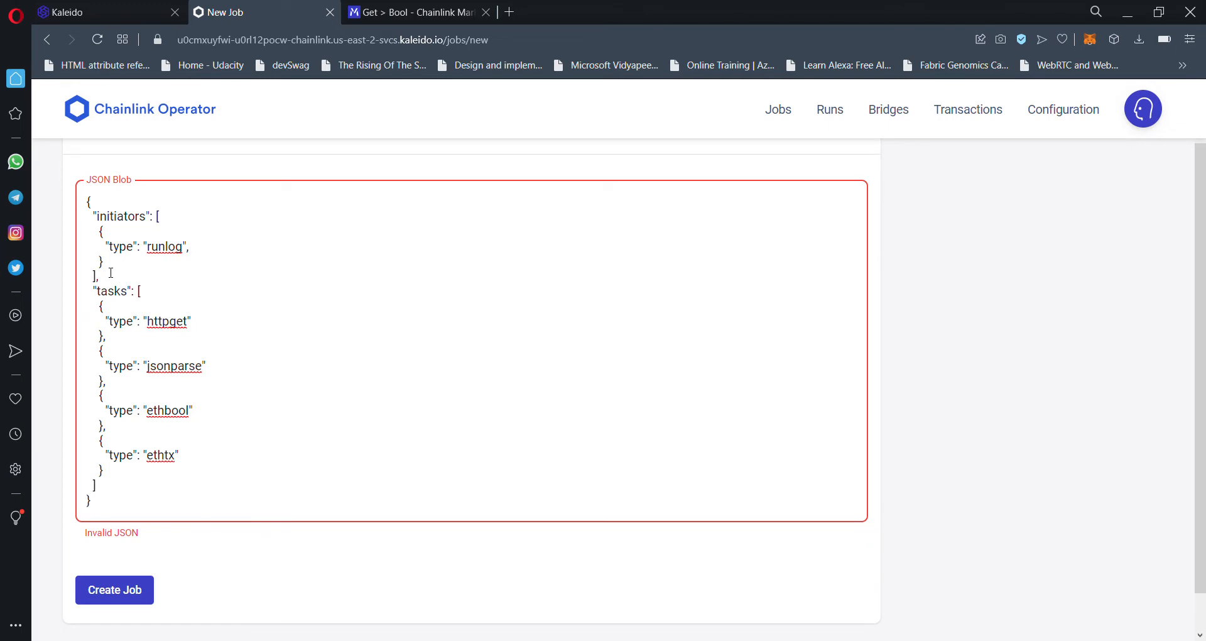
click(131, 597)
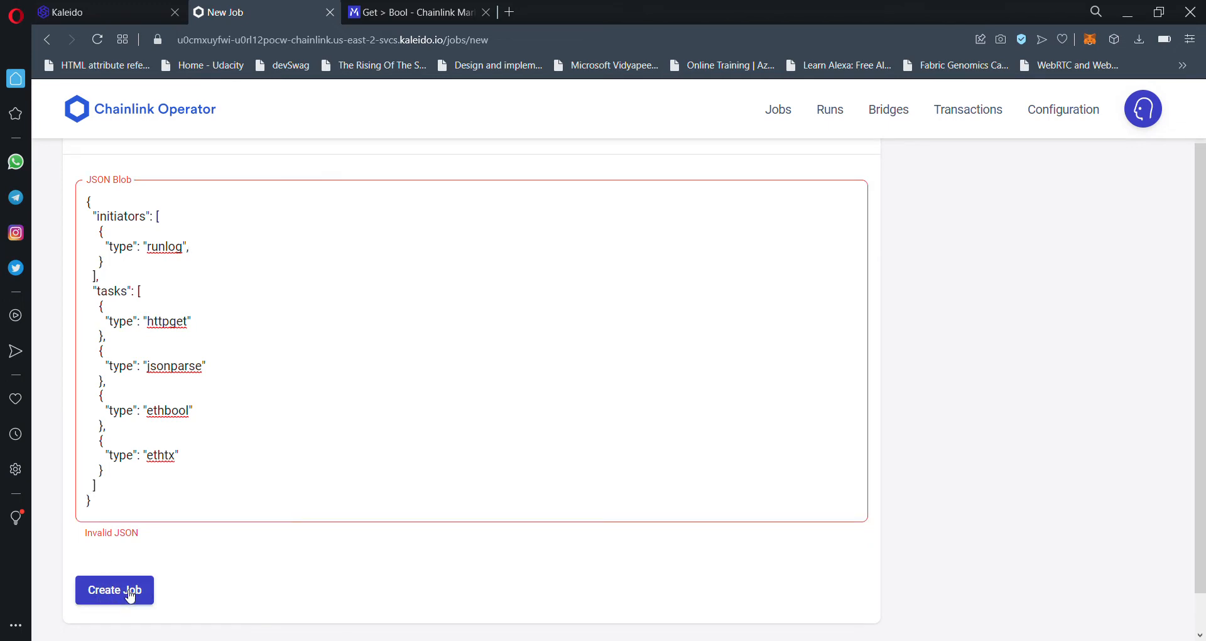
Check the edited JSON from the initiators through the tasks and submit the job once more
scroll(215, 479, up, 1)
scroll(217, 479, down, 2)
scroll(218, 479, up, 1)
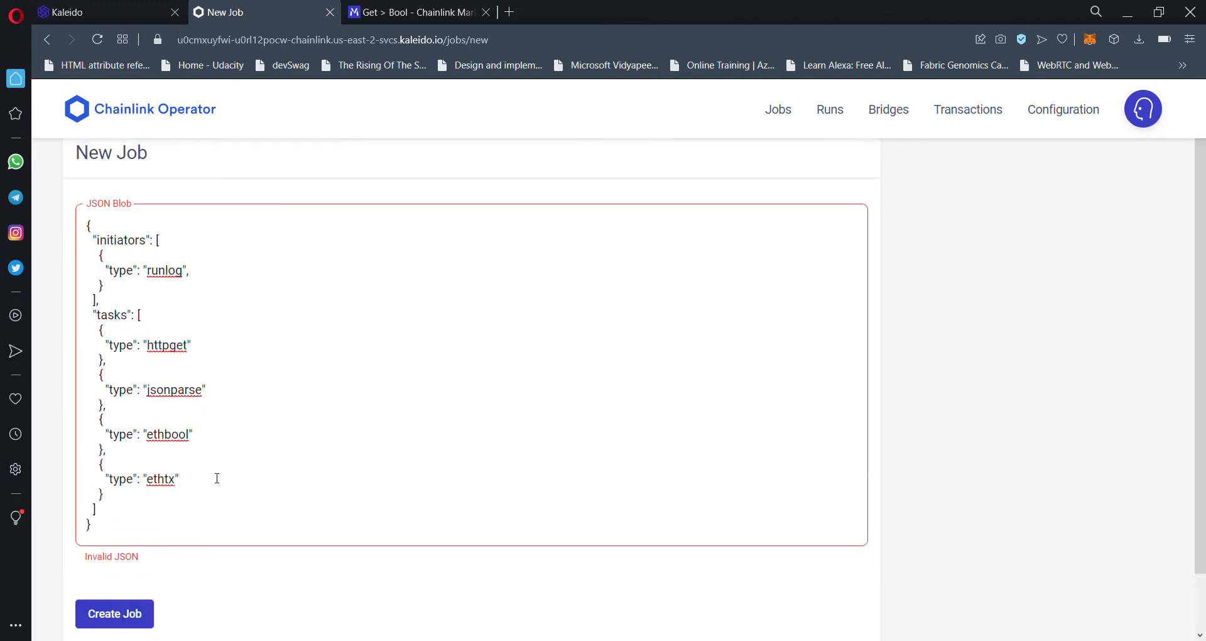
scroll(215, 477, down, 2)
click(203, 322)
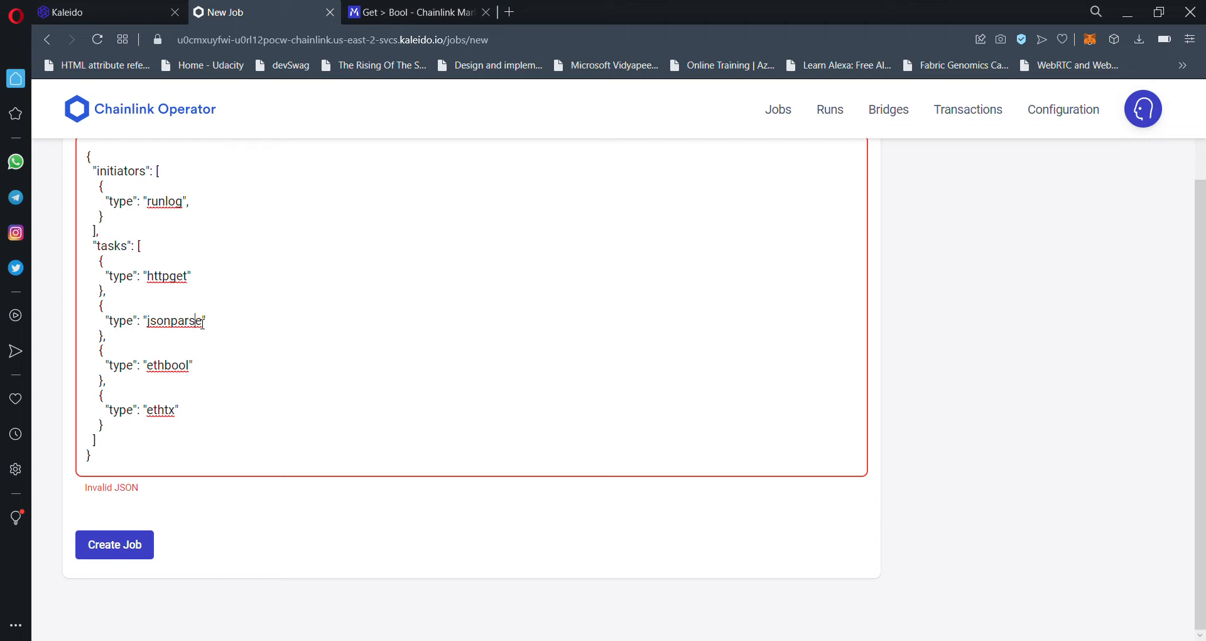
scroll(189, 440, up, 1)
scroll(208, 502, down, 2)
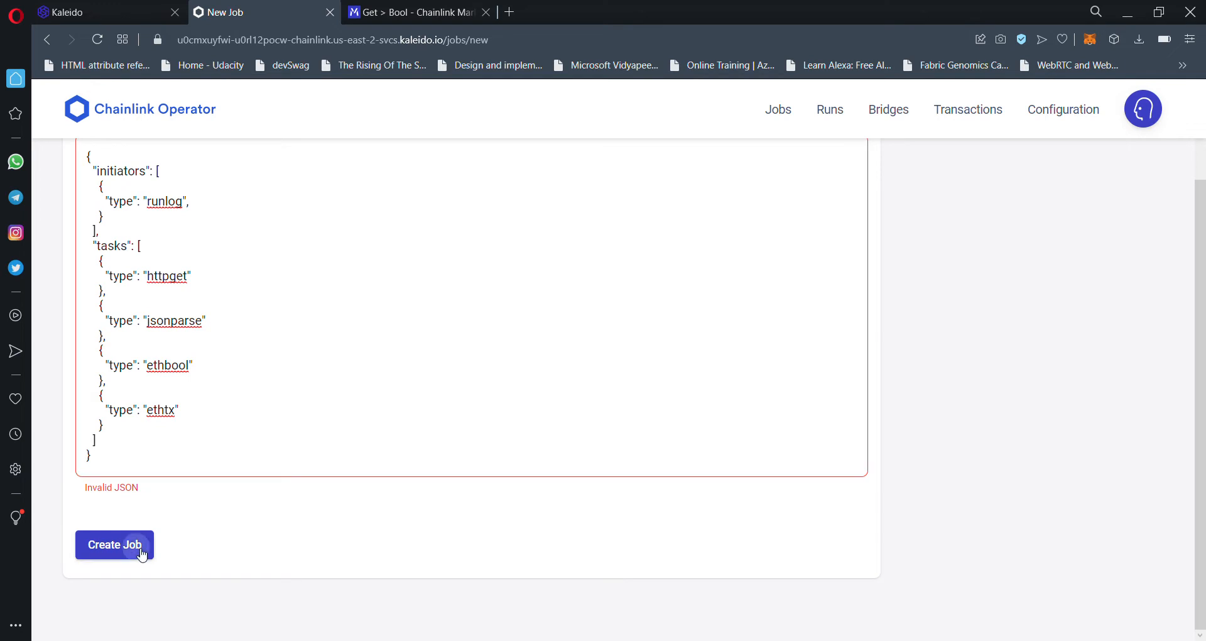
click(108, 545)
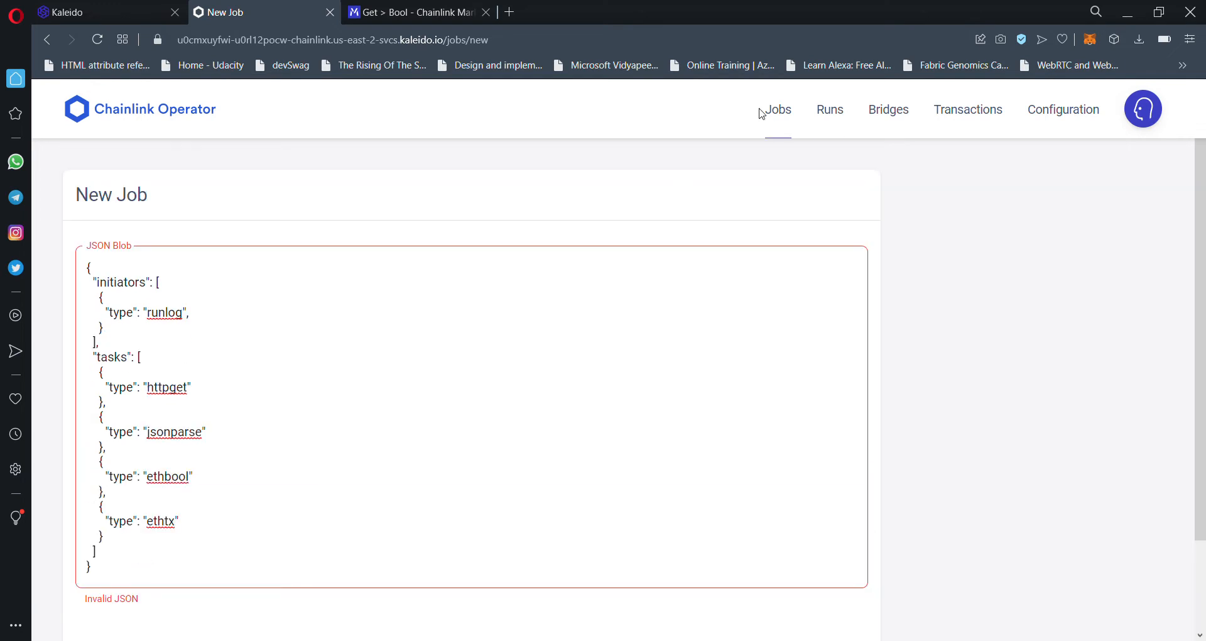
Open a fresh new-job form and paste in the full Get > Bool spec, copied again from Chainlink Market
click(779, 113)
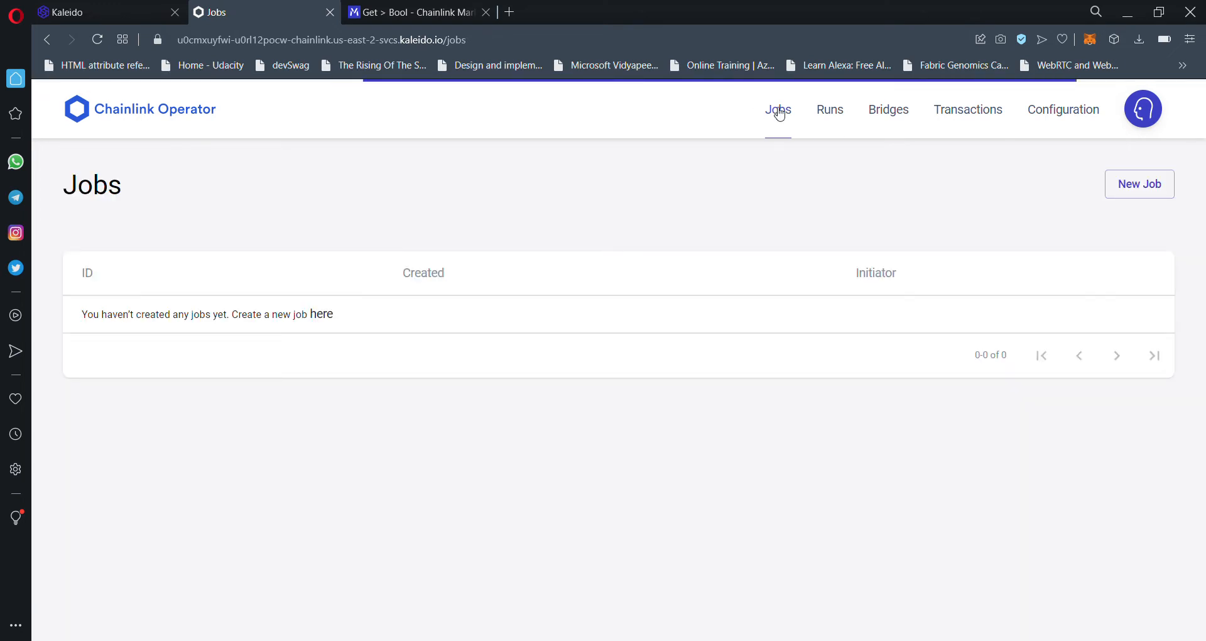
click(1145, 184)
click(387, 9)
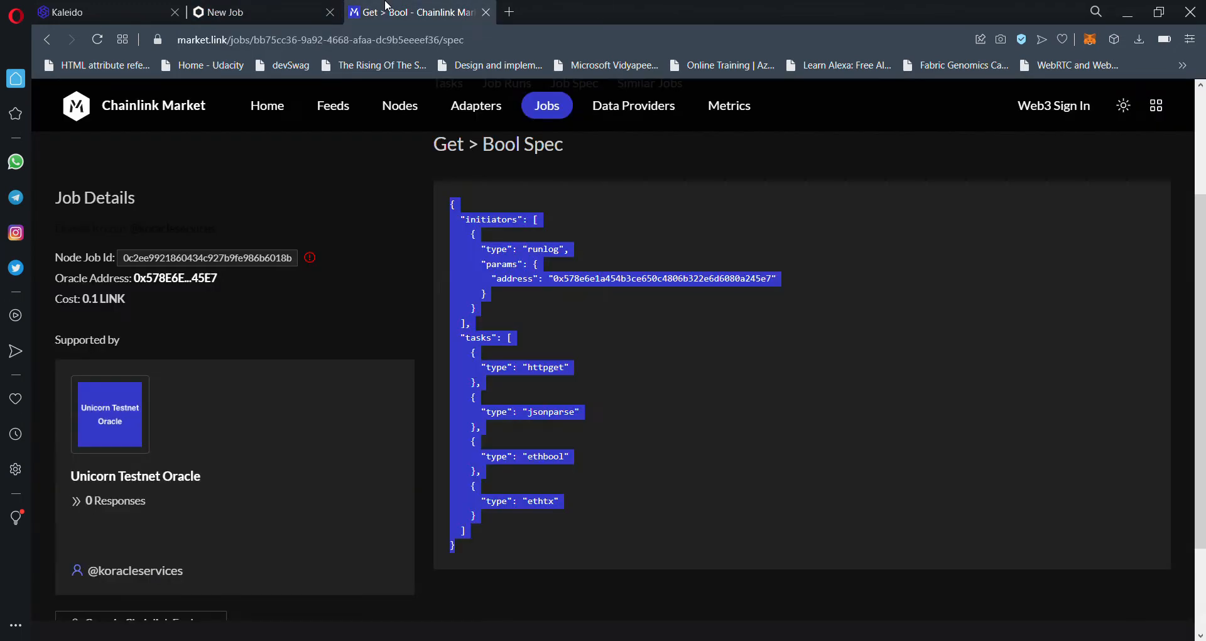
click(588, 287)
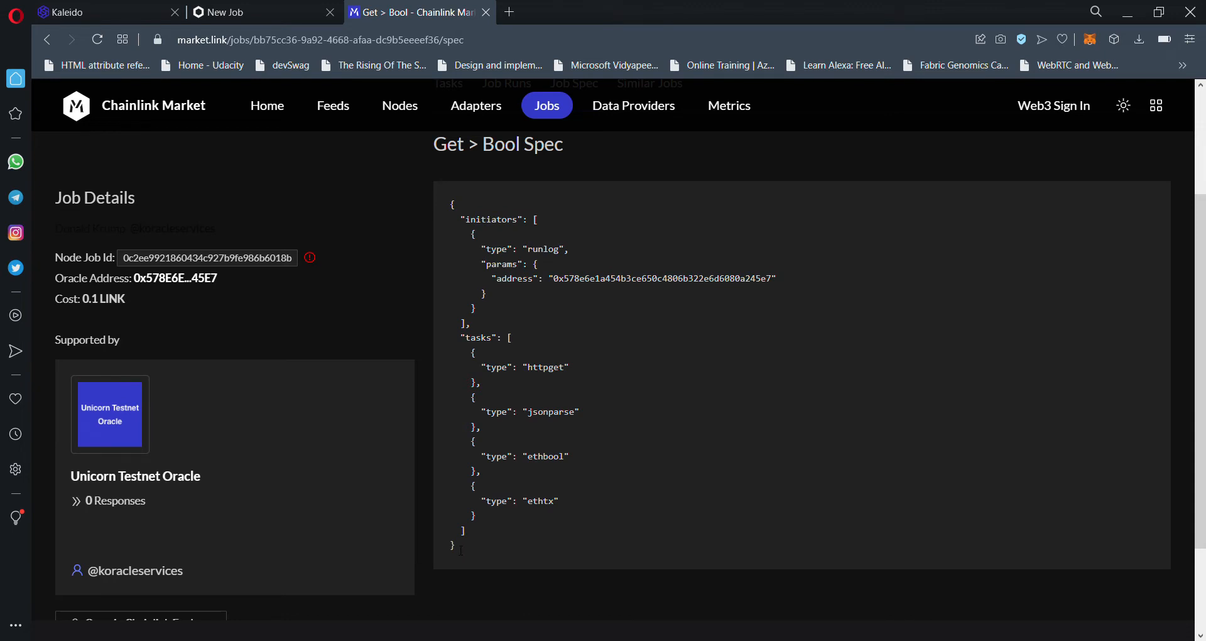
drag(461, 551, 453, 201)
key(ctrl+c)
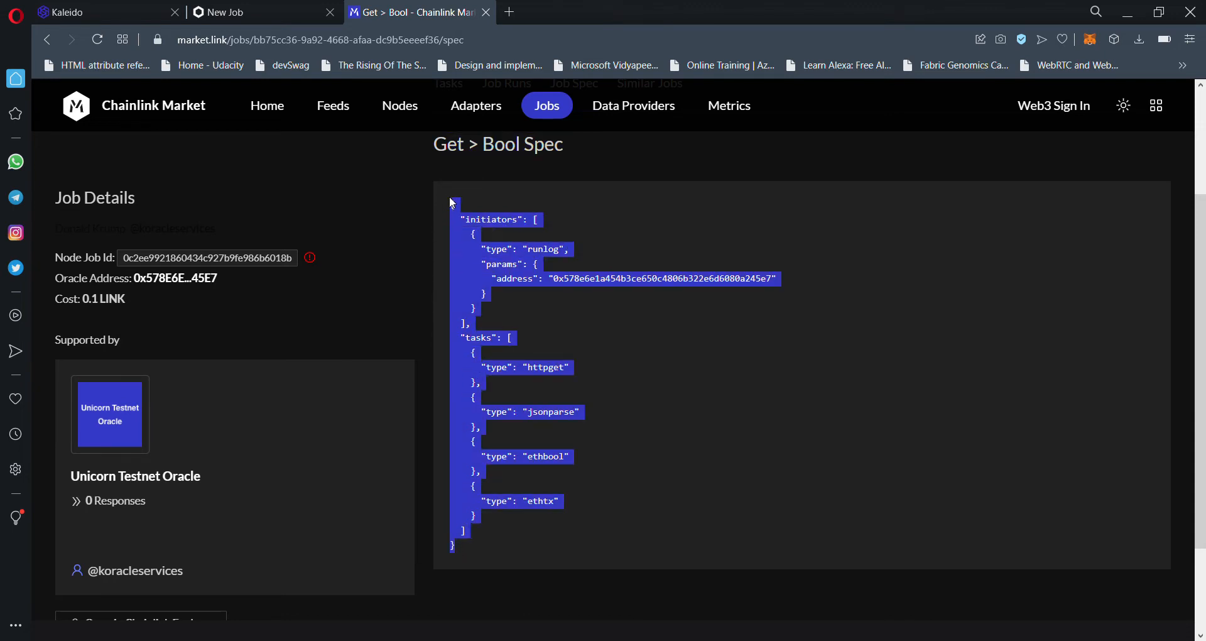
click(238, 12)
click(196, 294)
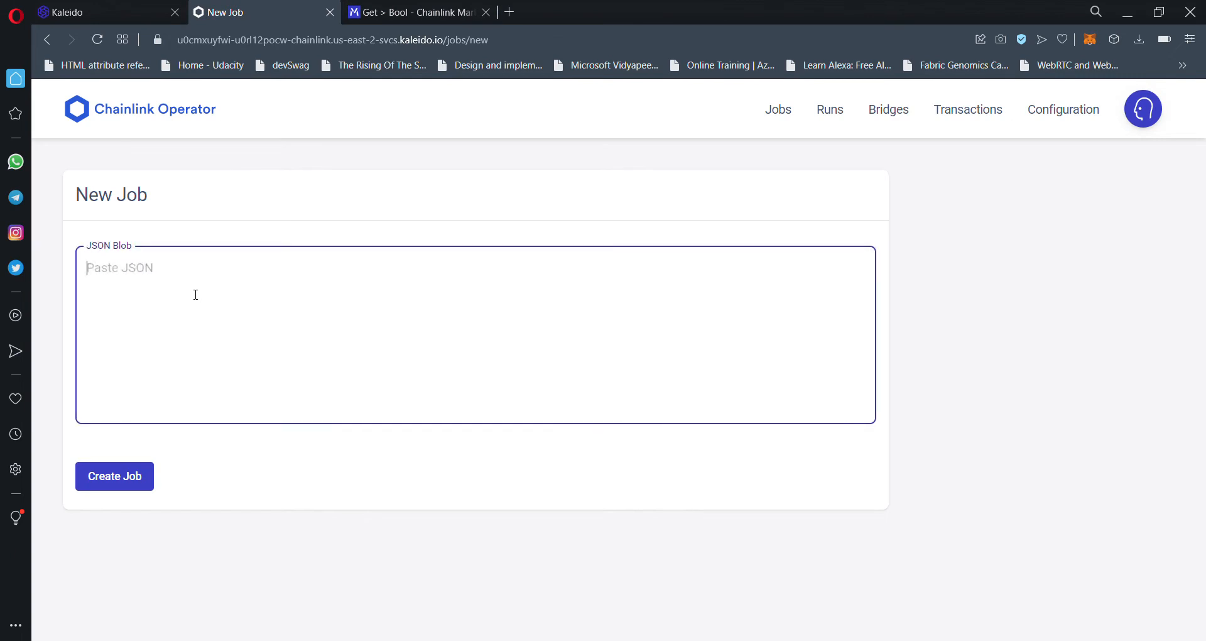
key(ctrl+v)
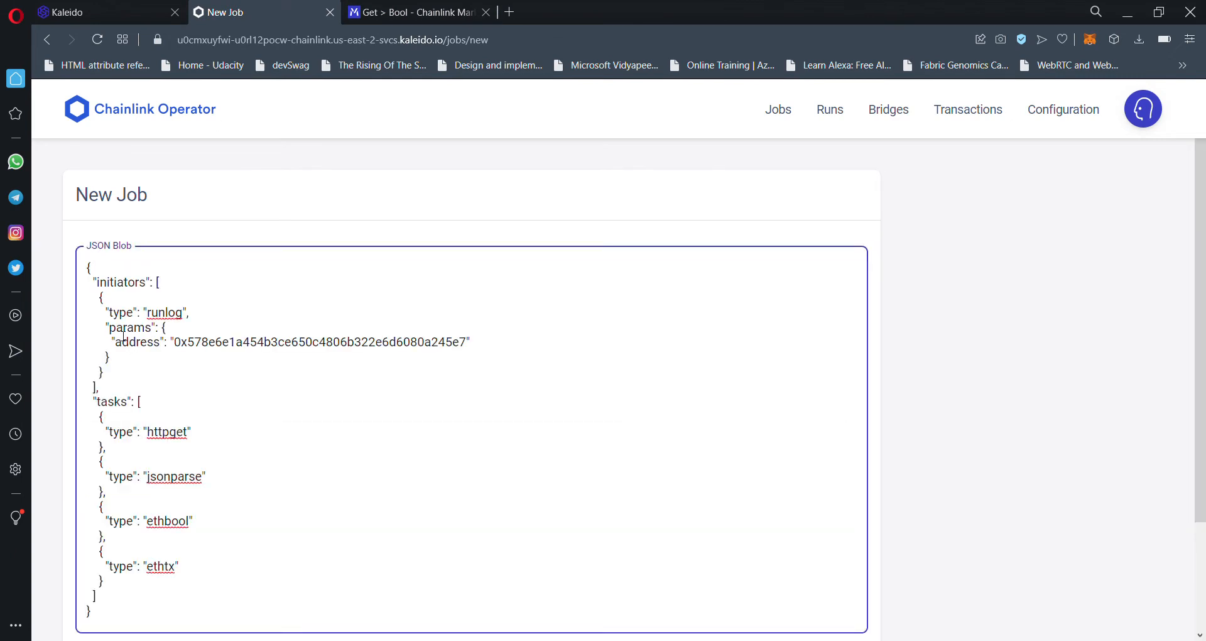
Remove the params block with the address from the freshly pasted spec and try to create the job
drag(110, 330, 130, 363)
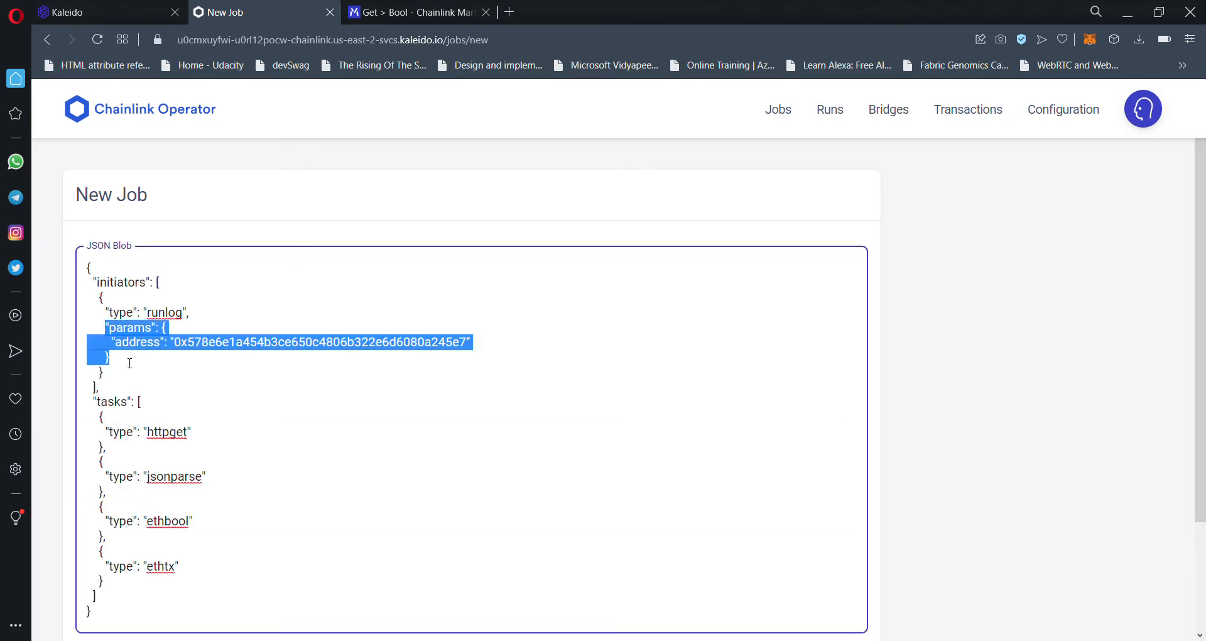
key(BackSpace)
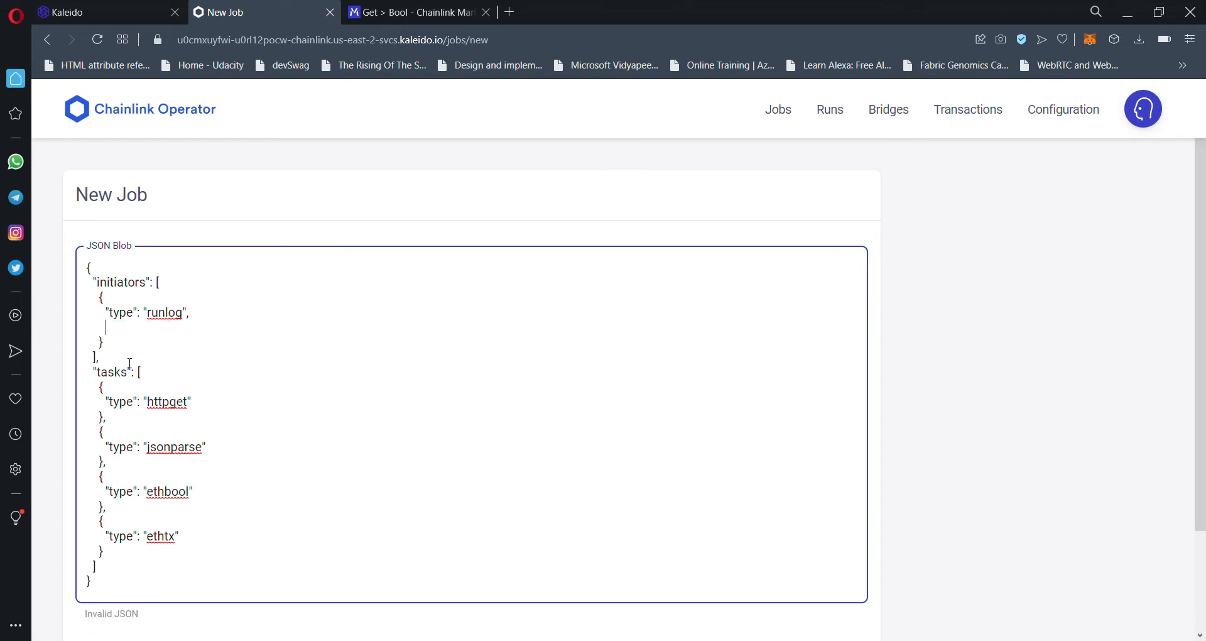
scroll(130, 363, down, 2)
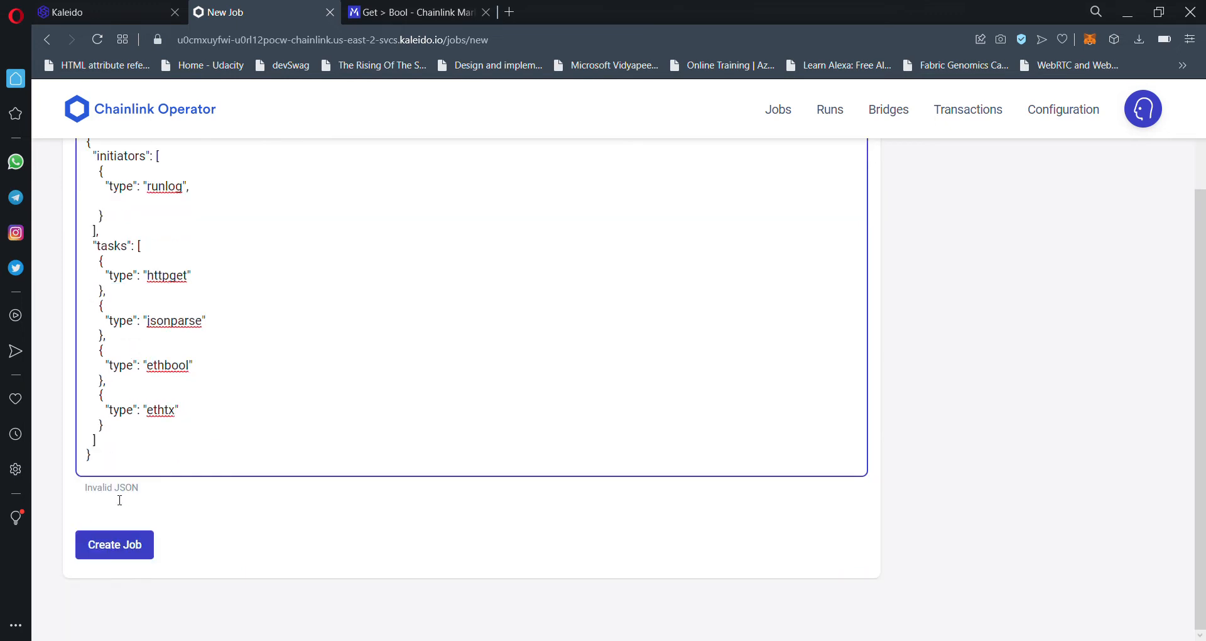
click(126, 547)
Return to the Get > Bool search results in Chainlink Market and open the LinkRiver job on Ethereum Rinkeby
click(358, 19)
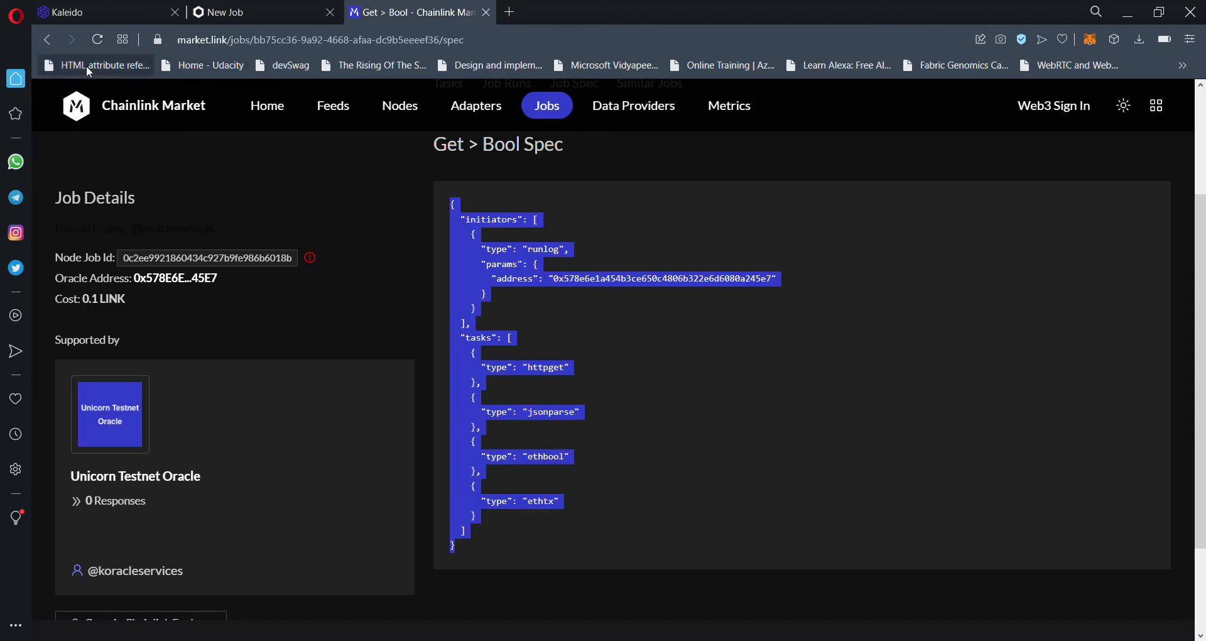
click(43, 48)
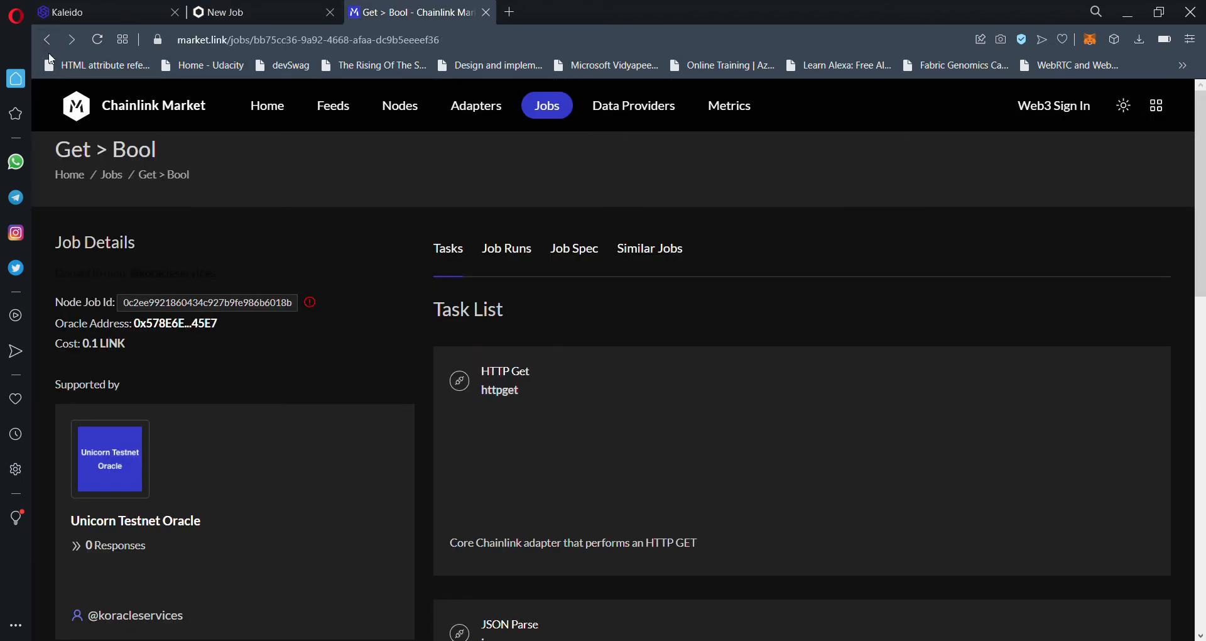
click(42, 46)
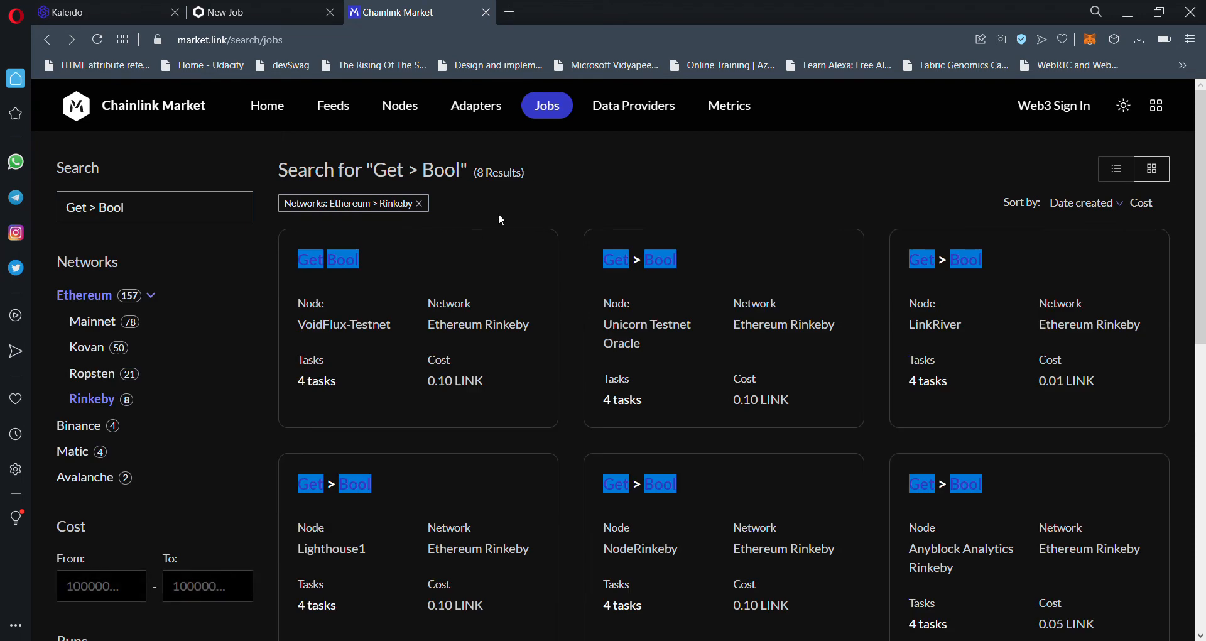
click(945, 258)
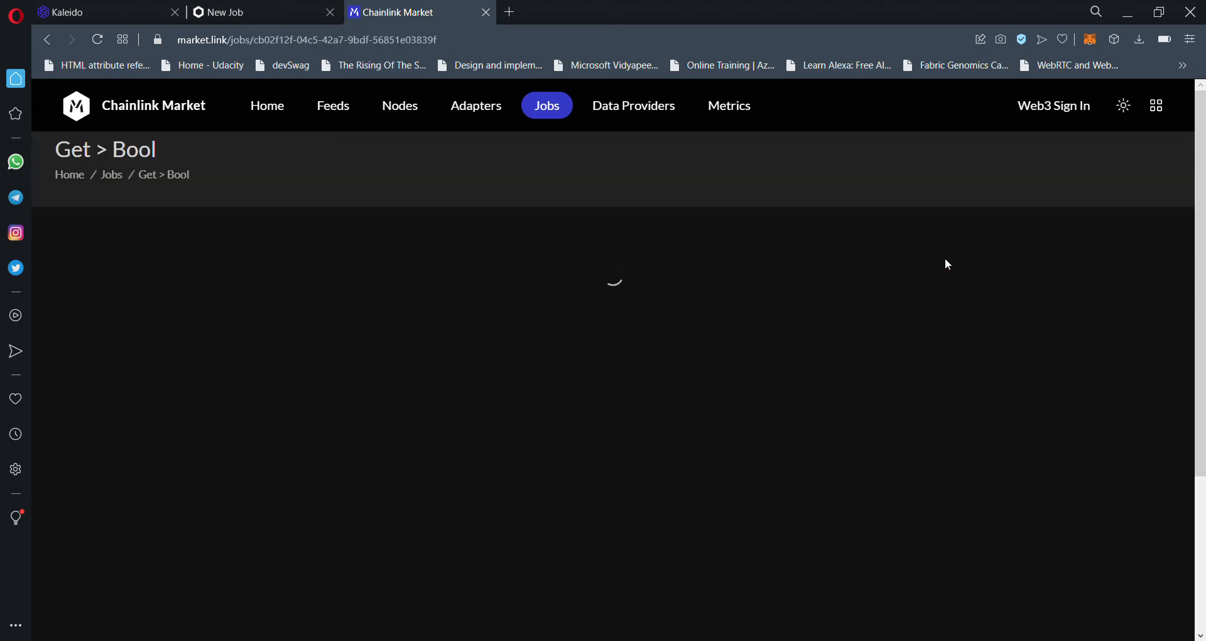
Copy the complete Get > Bool job spec JSON of the LinkRiver job in Chainlink Market
click(574, 248)
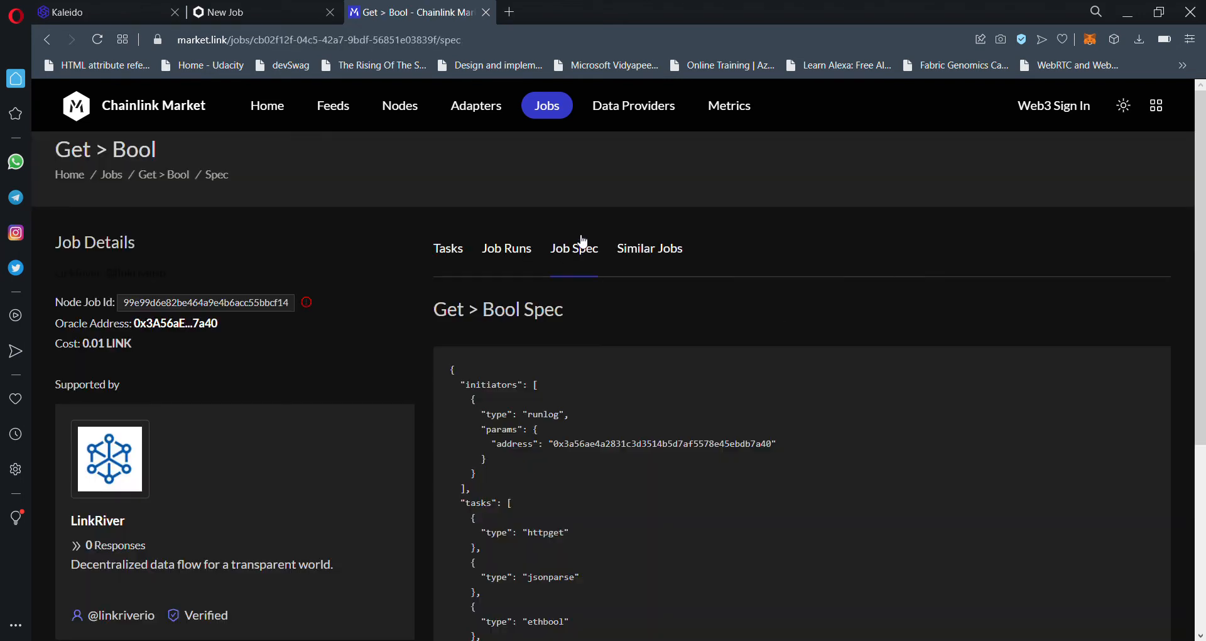
scroll(504, 474, down, 1)
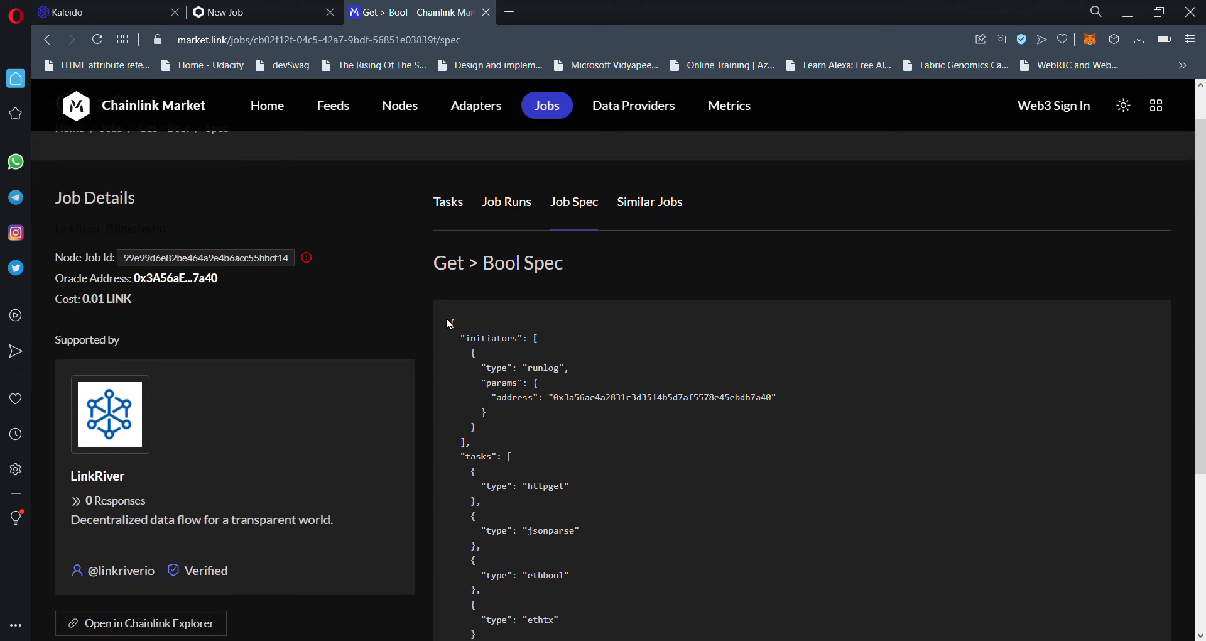
drag(457, 330, 448, 506)
key(ctrl+c)
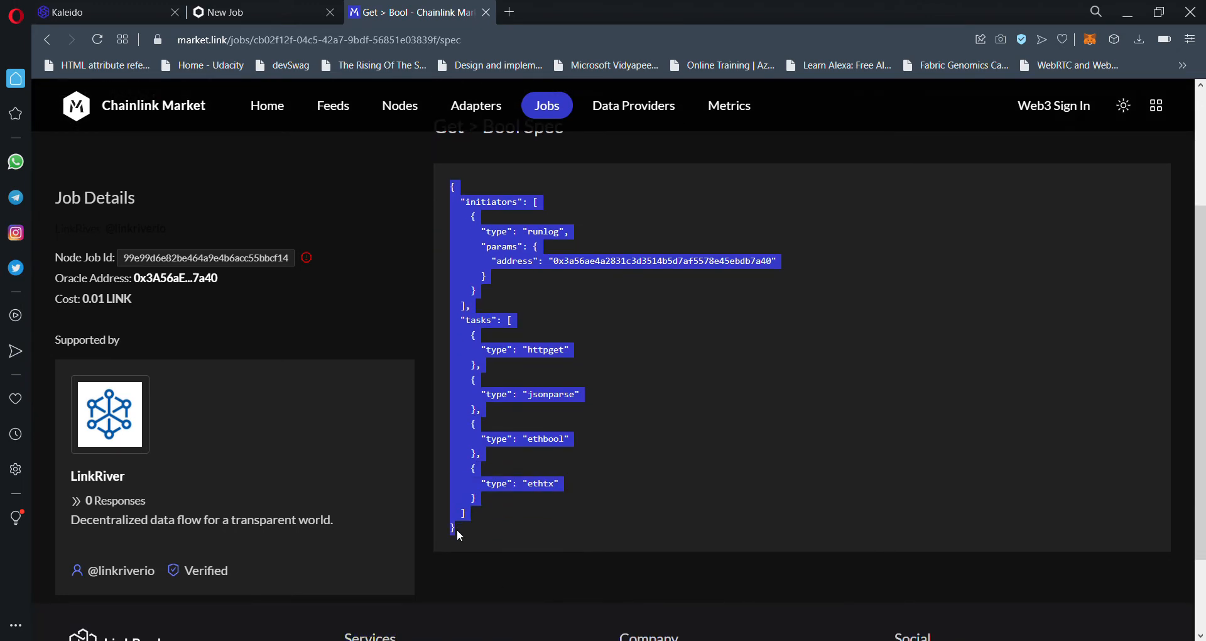
Replace the entire invalid JSON in the Chainlink Operator new-job form with the copied LinkRiver spec
click(262, 12)
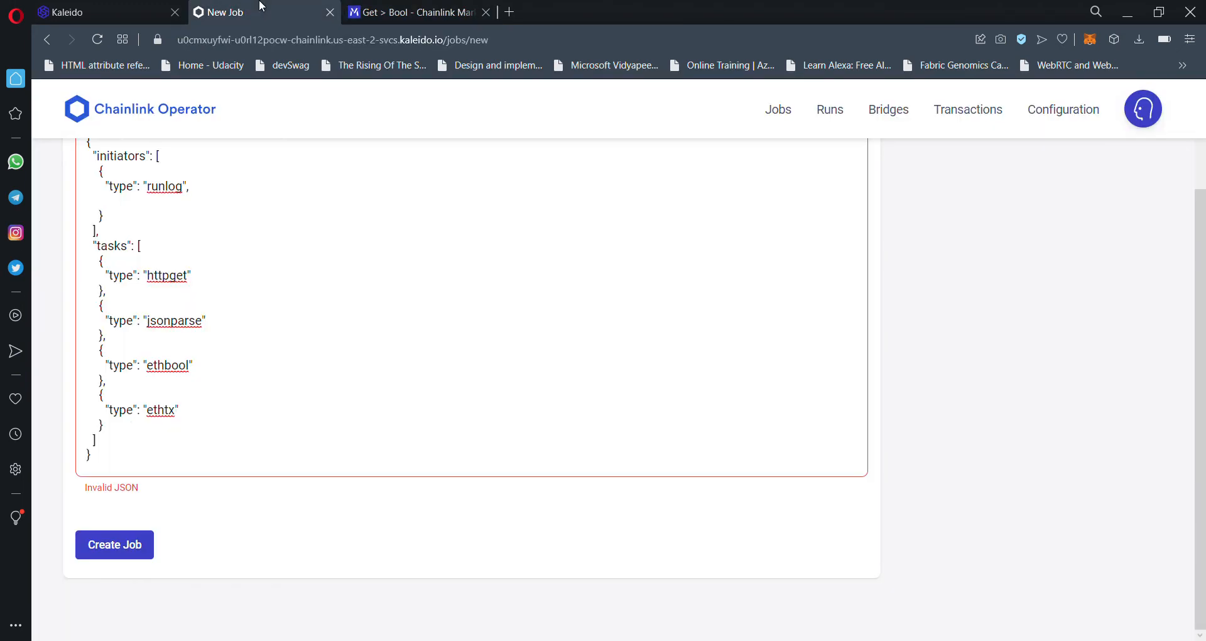
click(209, 271)
key(ctrl+a)
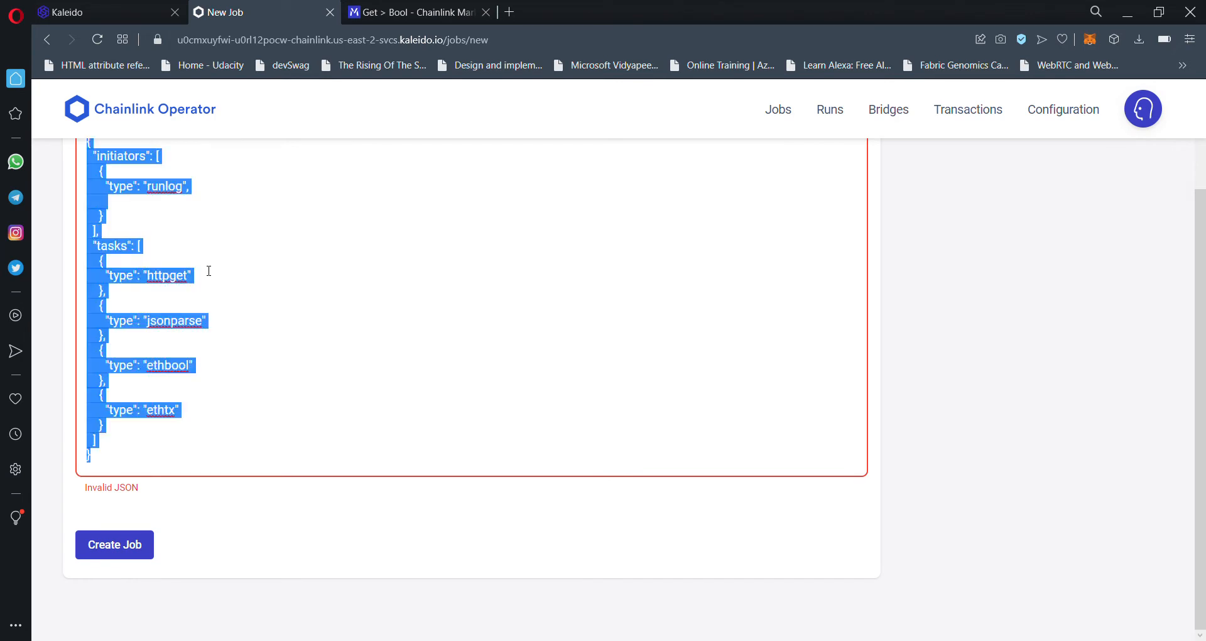
key(ctrl+v)
scroll(157, 283, up, 1)
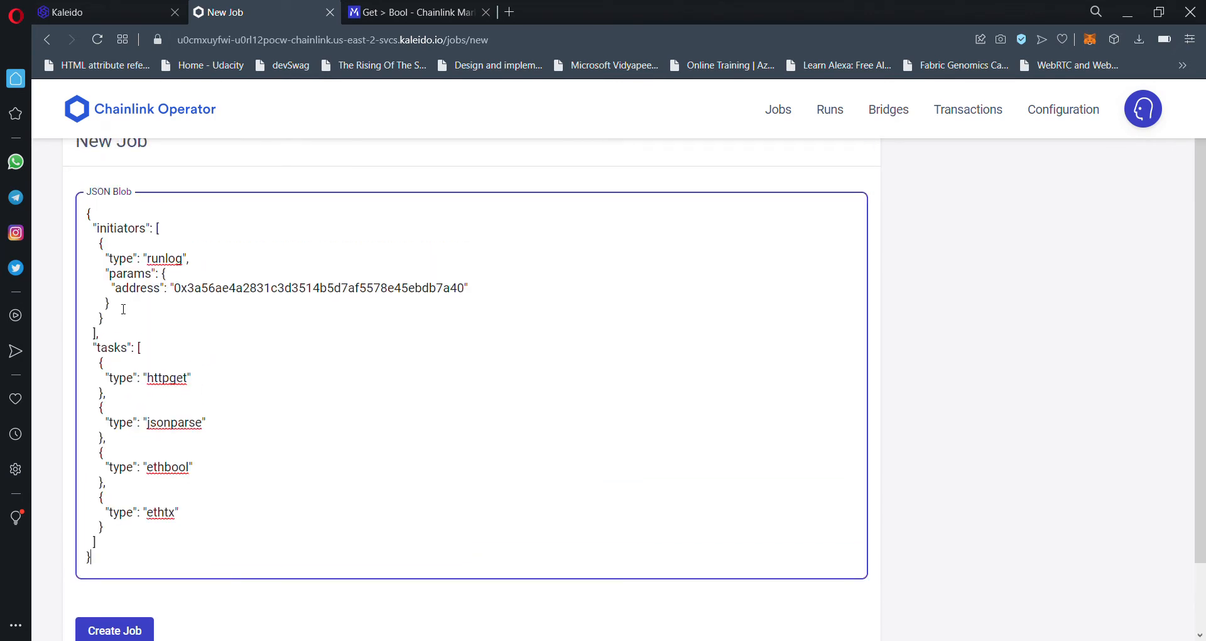
Delete the params block with the address and the trailing comma after "runlog" from the initiator in the JSON
drag(122, 309, 88, 285)
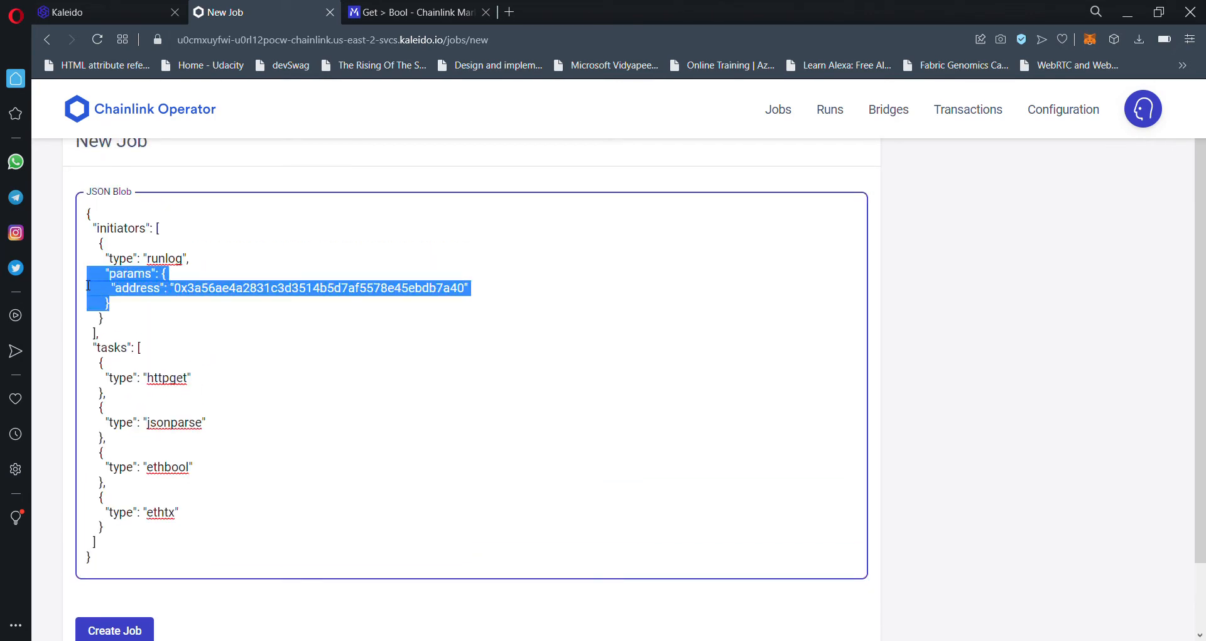
key(BackSpace)
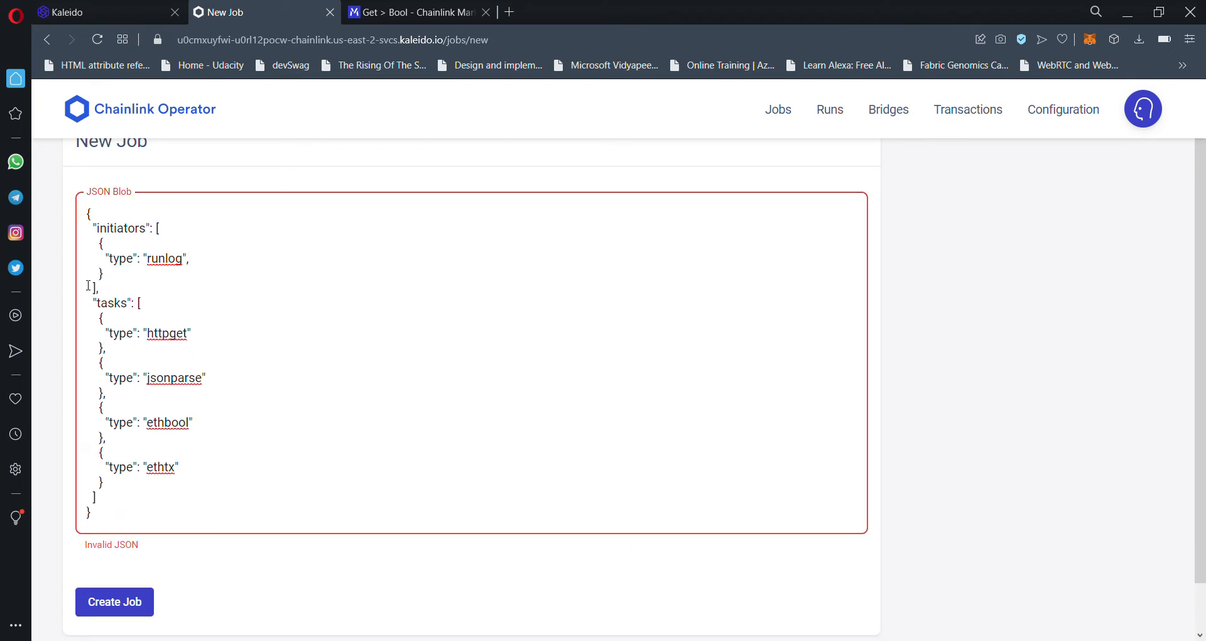
key(BackSpace)
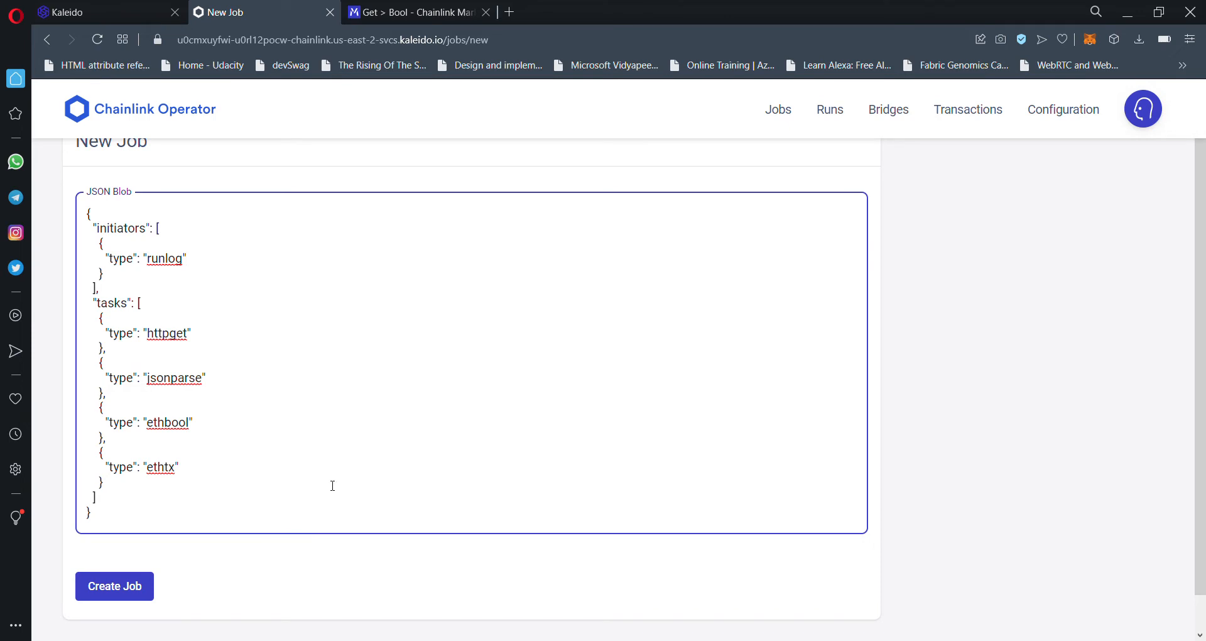
click(361, 541)
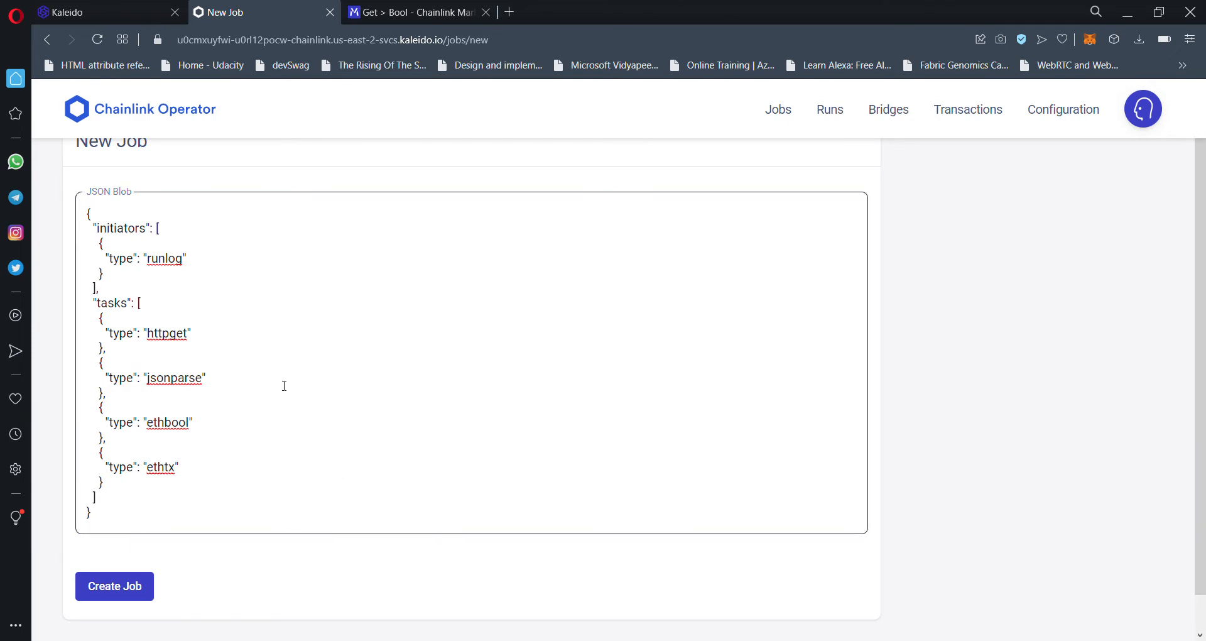
Review the httpget, jsonparse, ethbool and ethtx tasks in the corrected JSON and create the job
scroll(189, 437, up, 1)
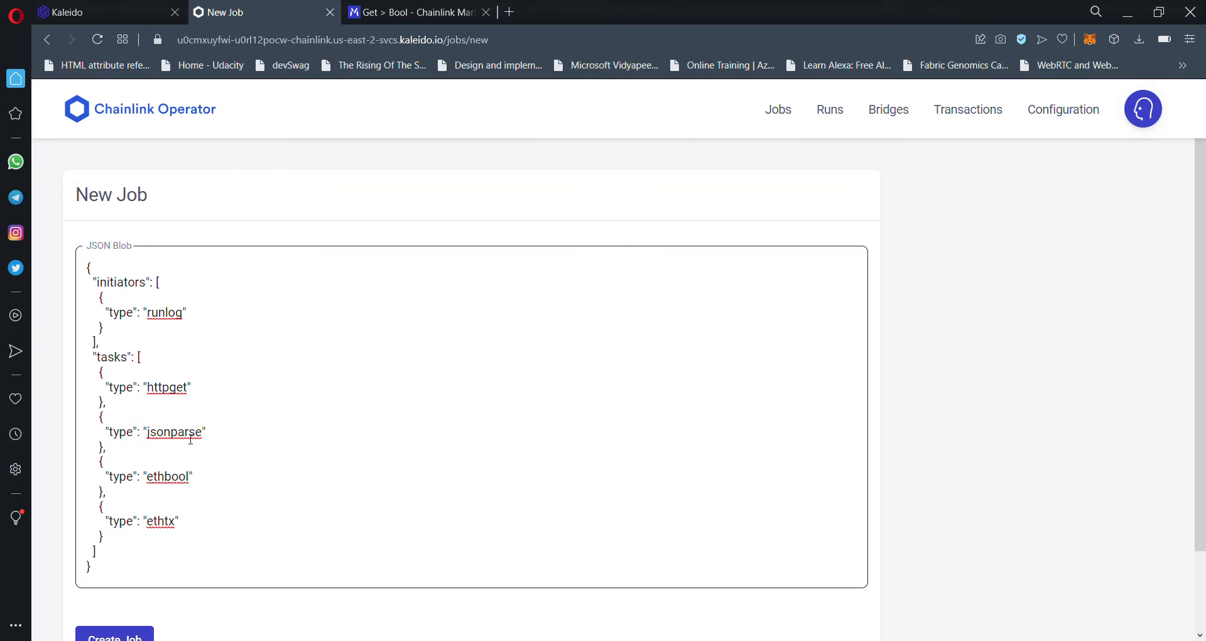
double_click(164, 392)
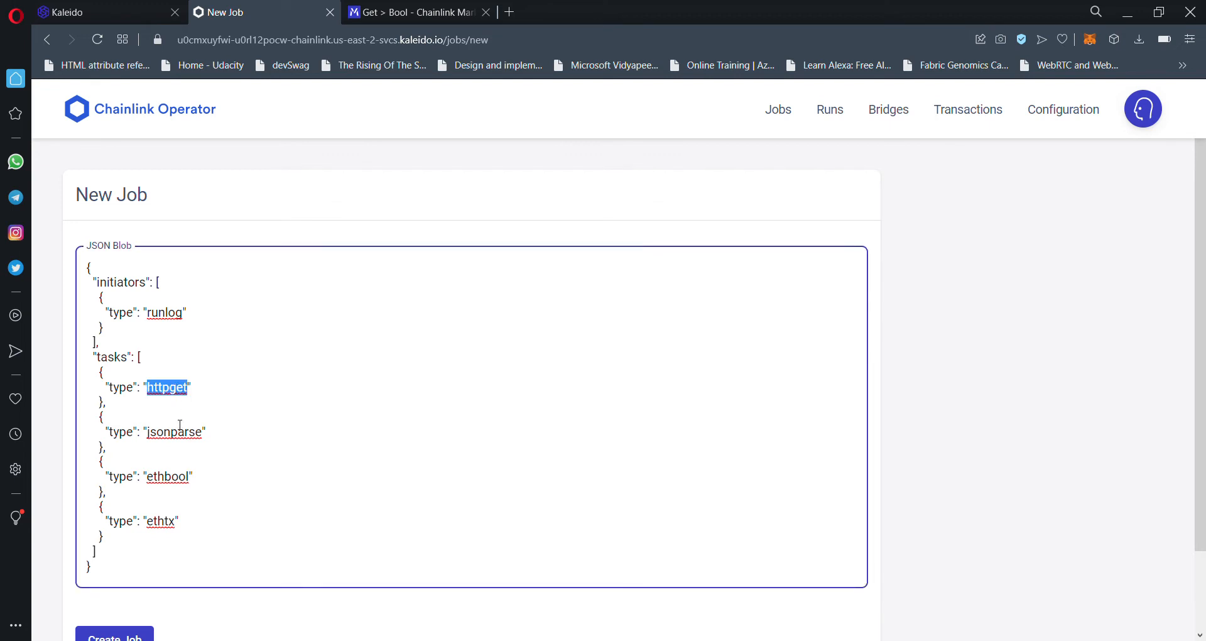
click(104, 417)
double_click(179, 435)
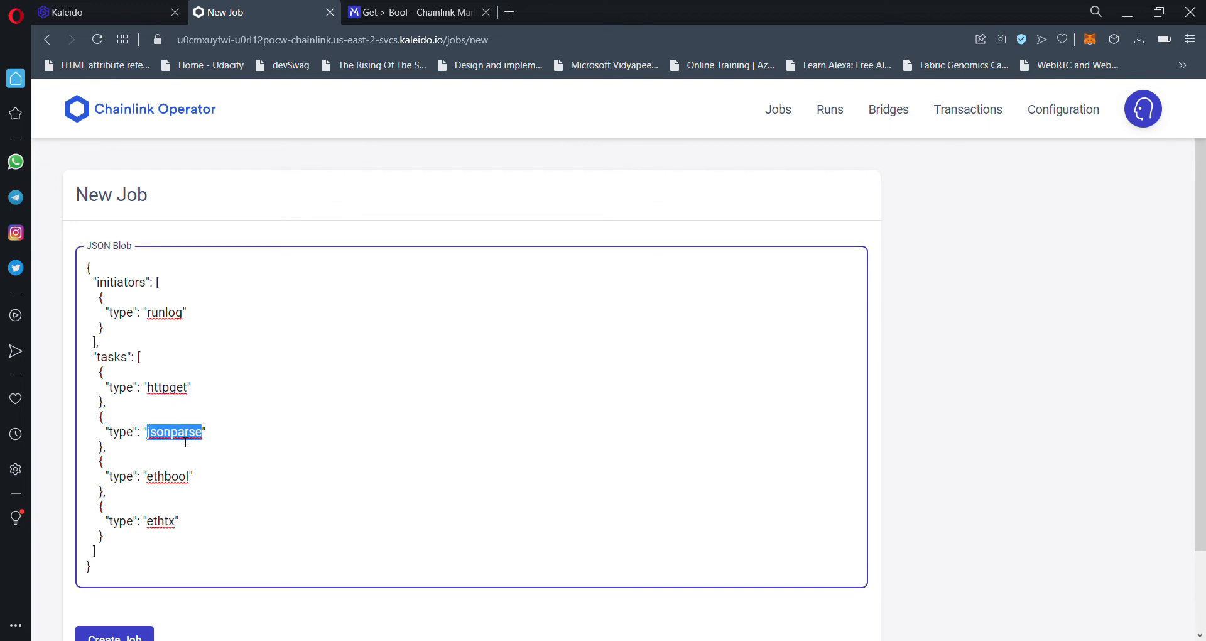
double_click(181, 487)
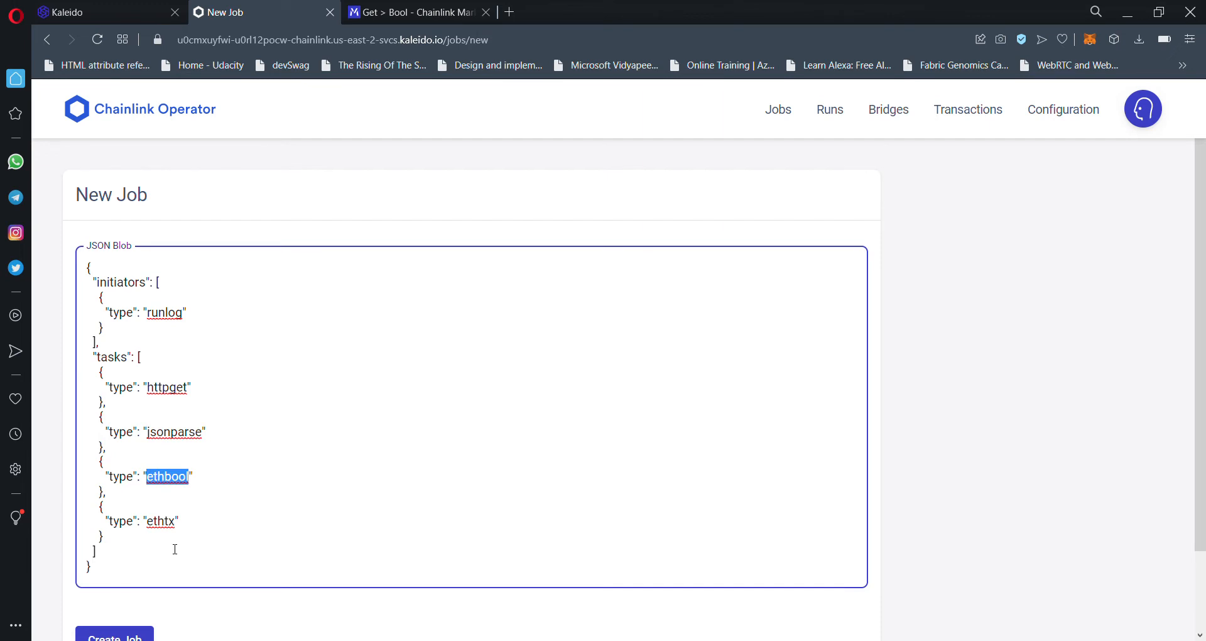
scroll(175, 549, down, 2)
click(242, 436)
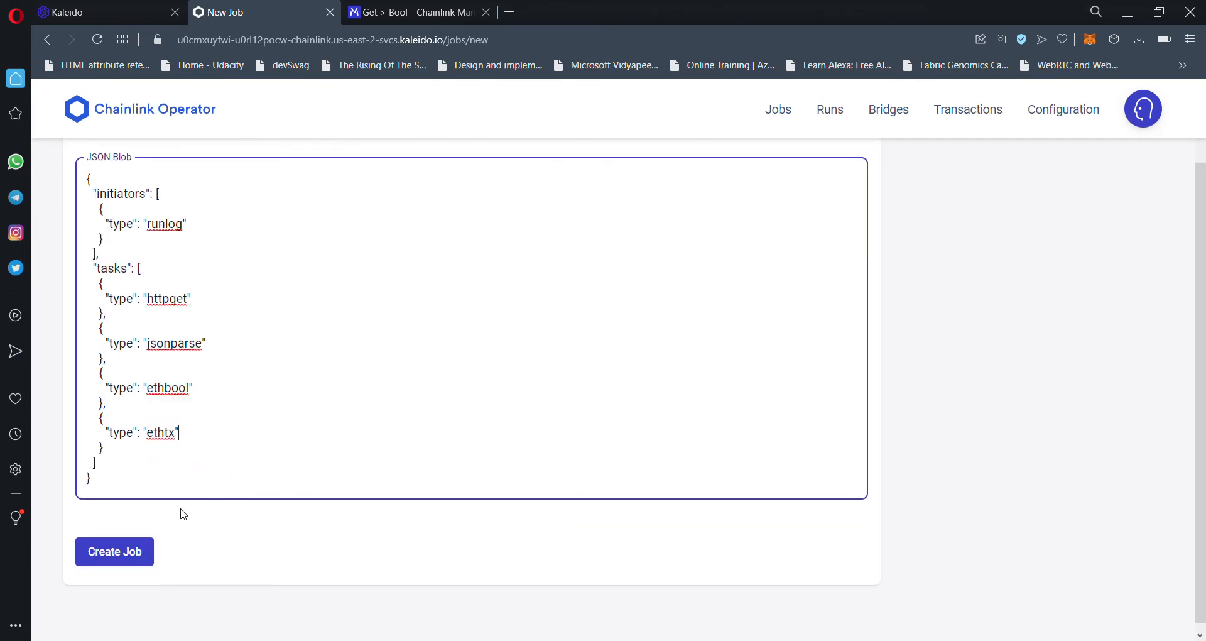
click(122, 561)
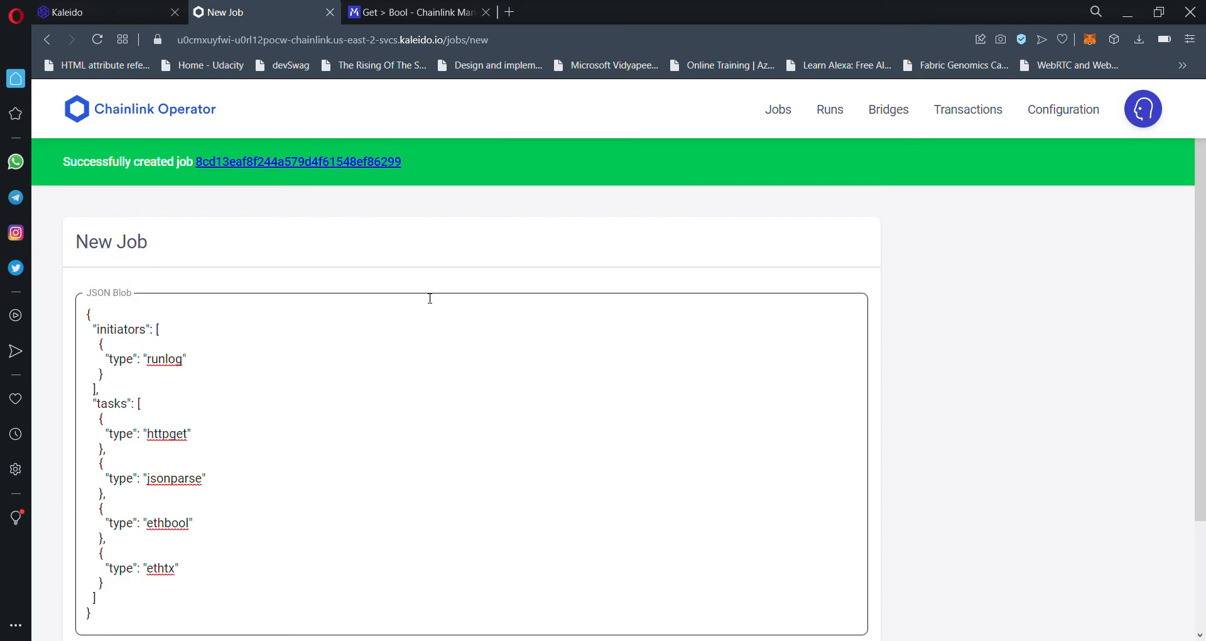
Open the created job to view its ID and examine the Link and Oracle contract addresses in the Kaleido console
click(357, 162)
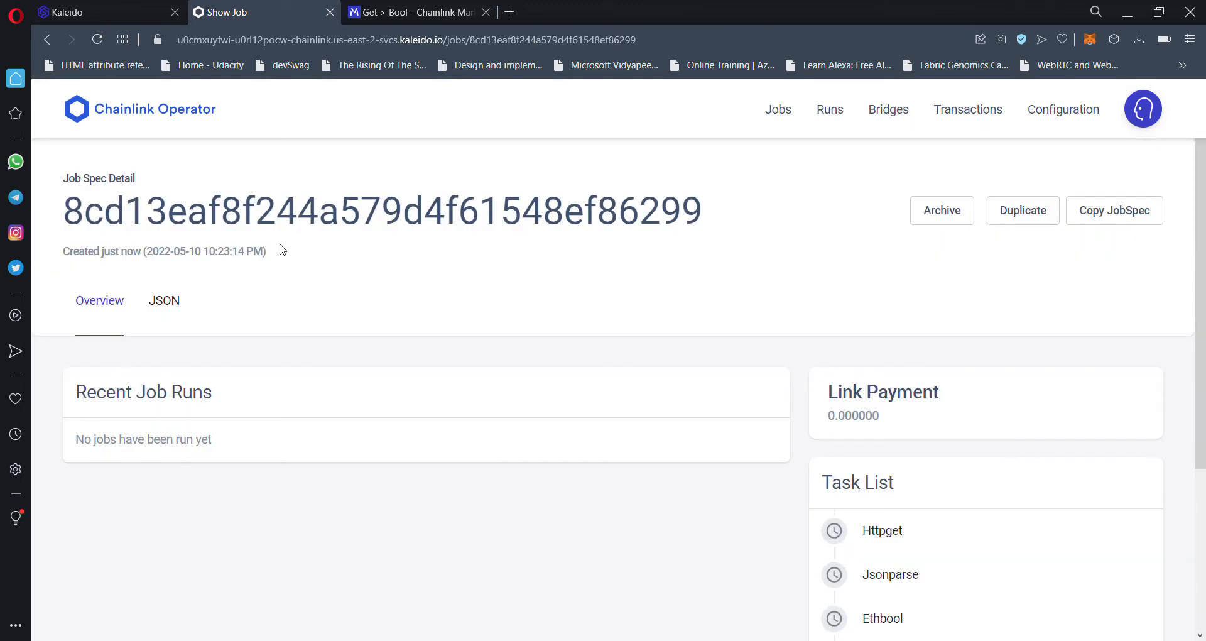
double_click(137, 218)
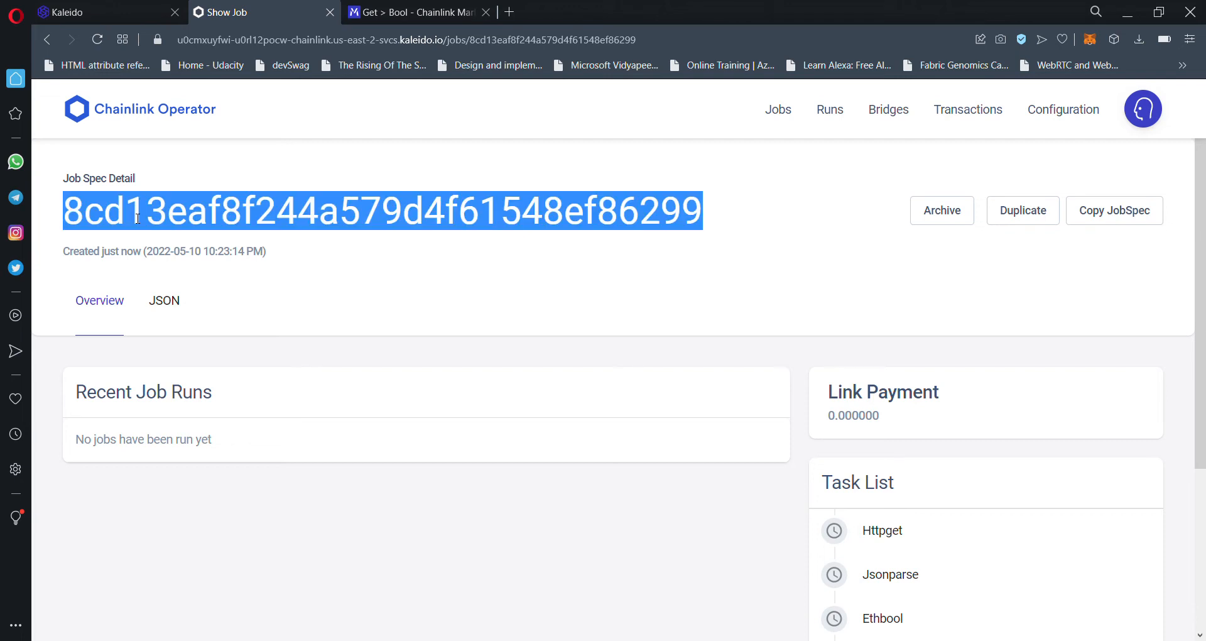
click(117, 8)
scroll(444, 426, down, 1)
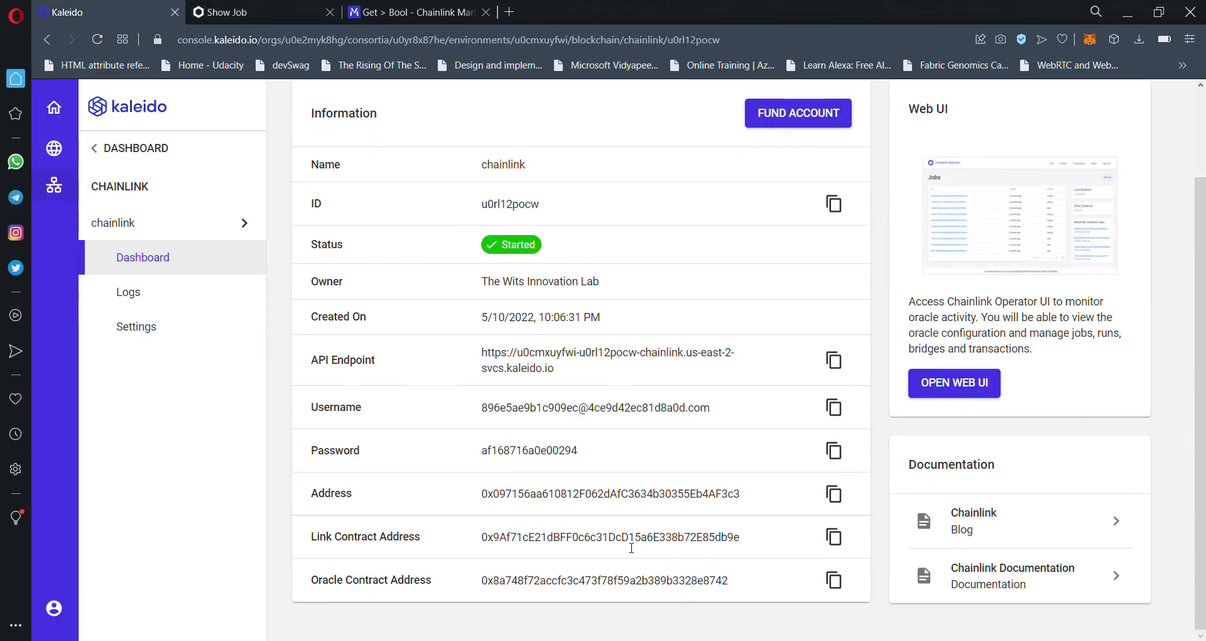
double_click(658, 539)
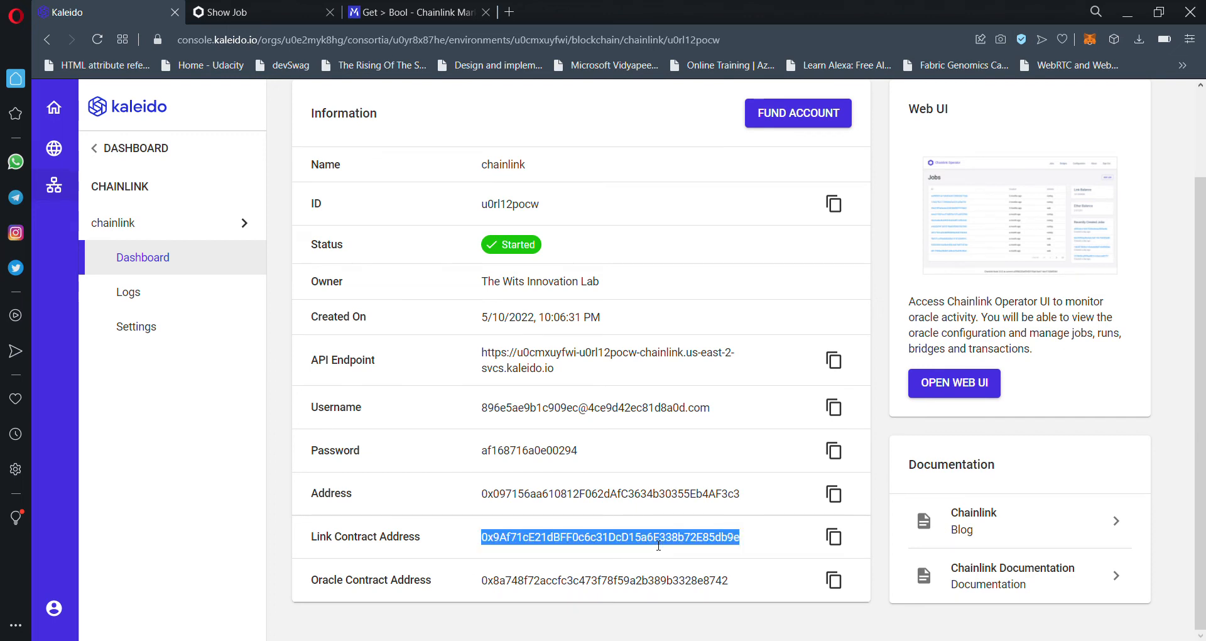
double_click(554, 588)
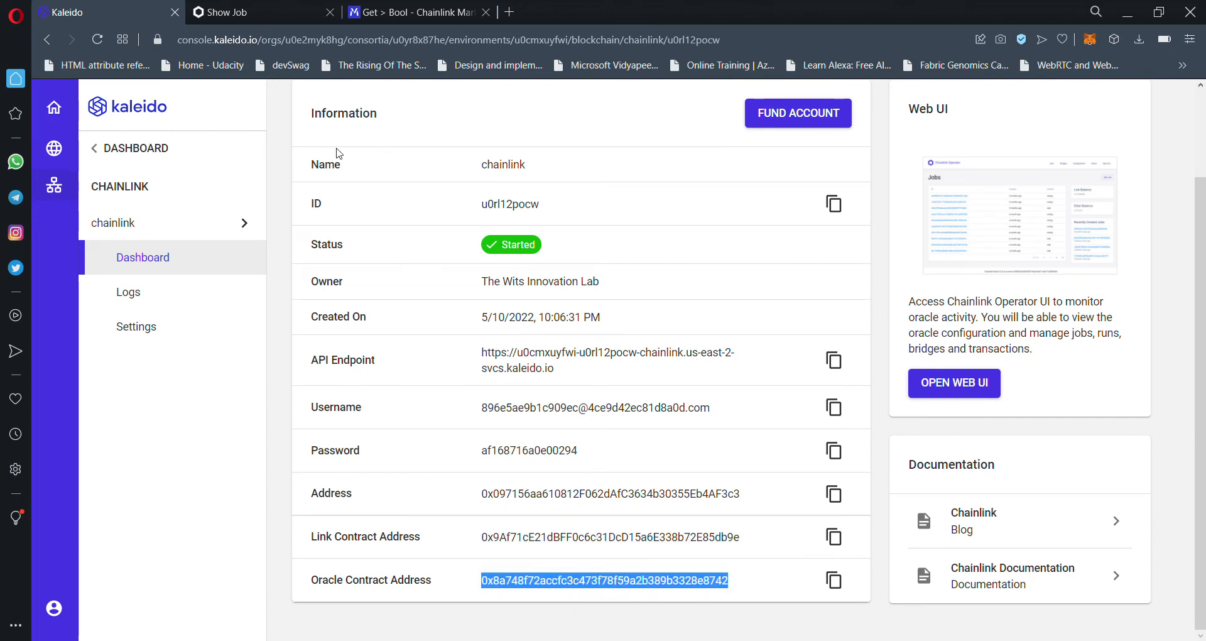
key(ctrl+Tab)
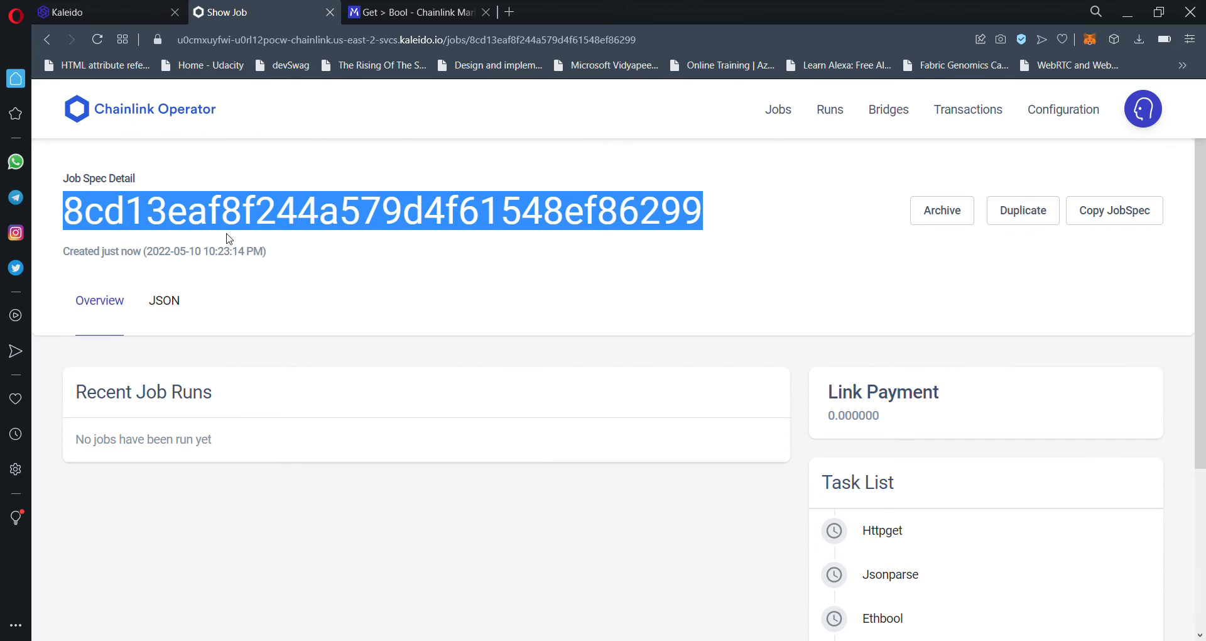
click(709, 640)
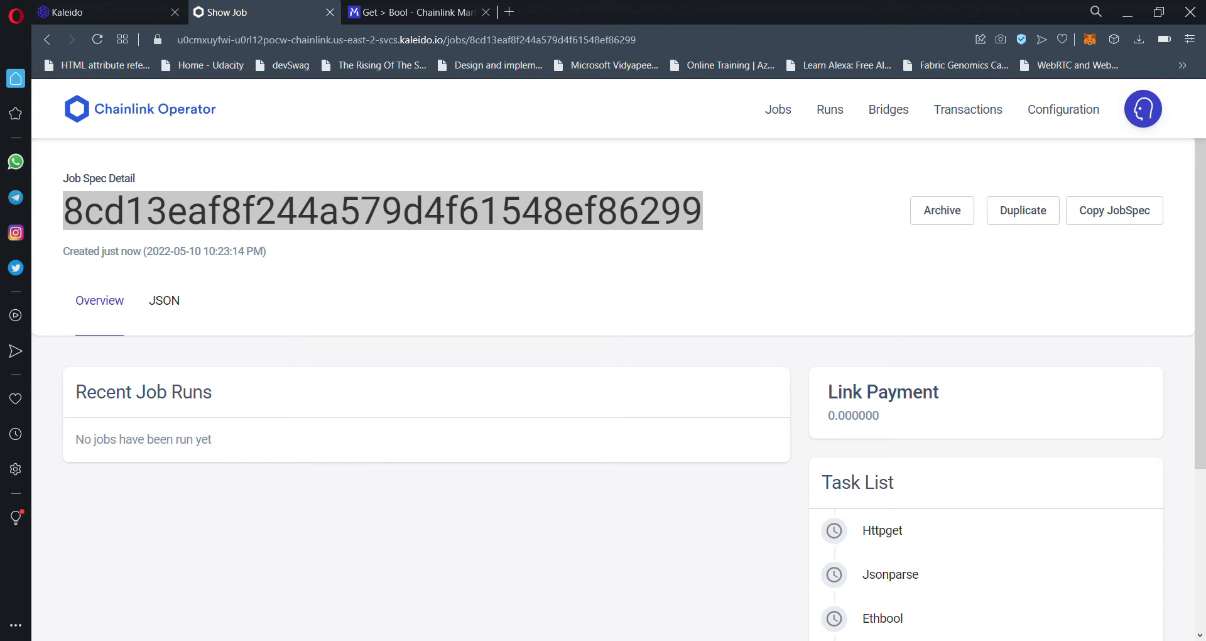
click(750, 590)
drag(467, 335, 68, 6)
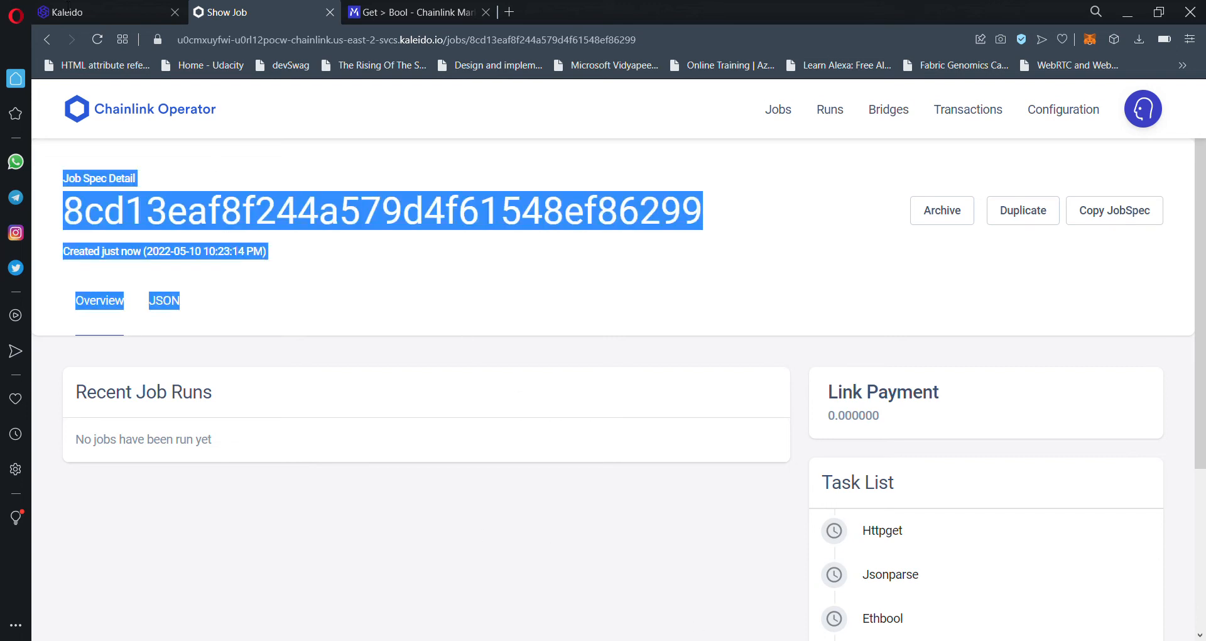
click(205, 172)
Copy the Oracle contract address and the Link contract address from the Chainlink service details in Kaleido
click(114, 7)
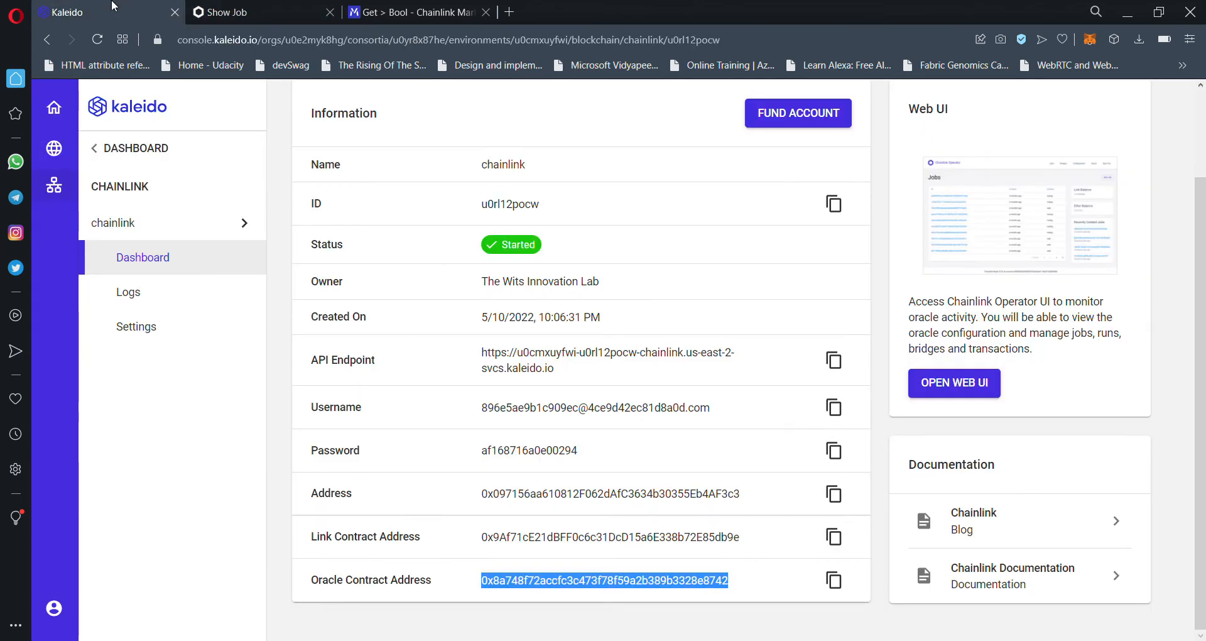
click(838, 581)
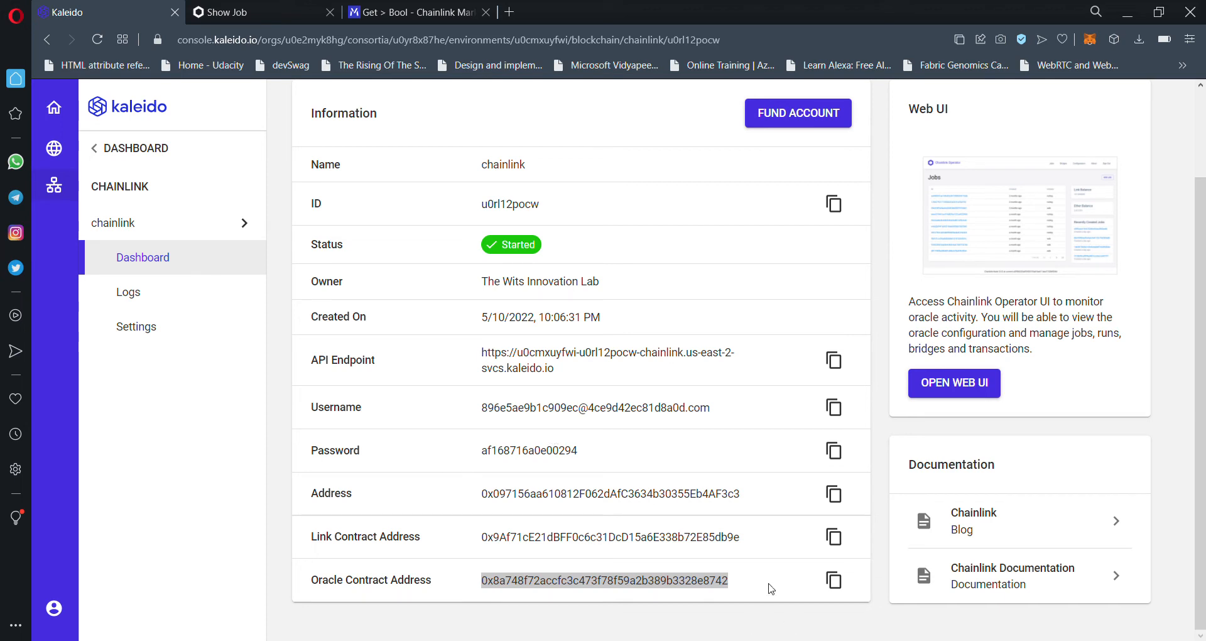
click(834, 537)
click(784, 582)
click(582, 335)
scroll(581, 335, up, 1)
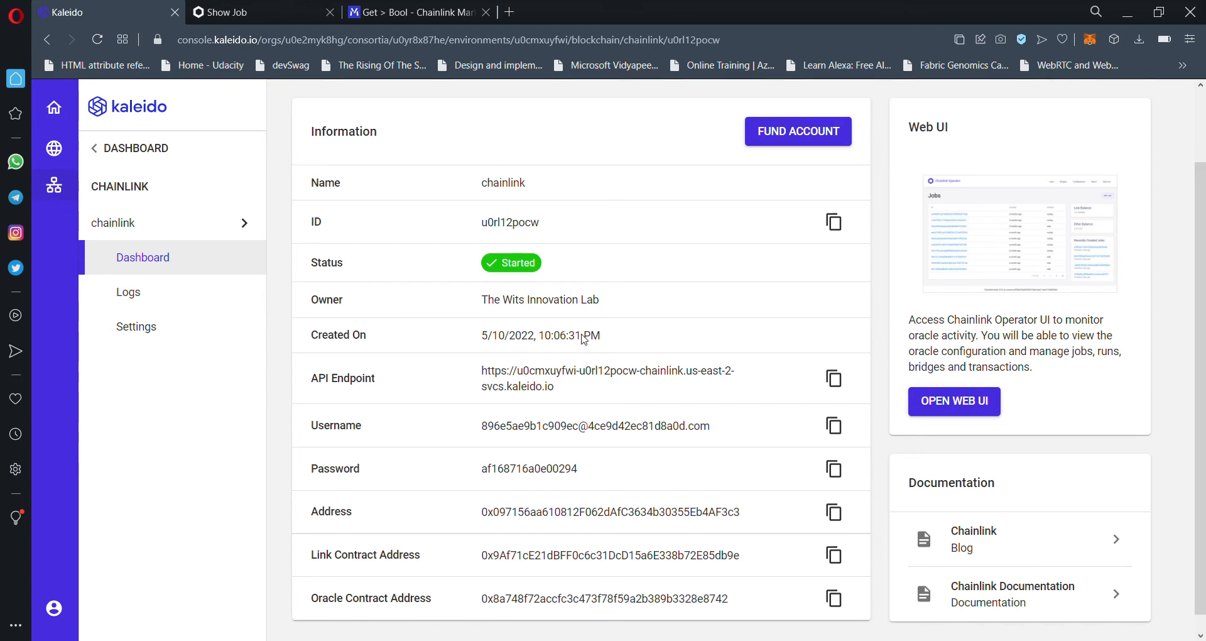
Return to the dev environment's dashboard and open node-1's overview, down to its user accounts
click(111, 151)
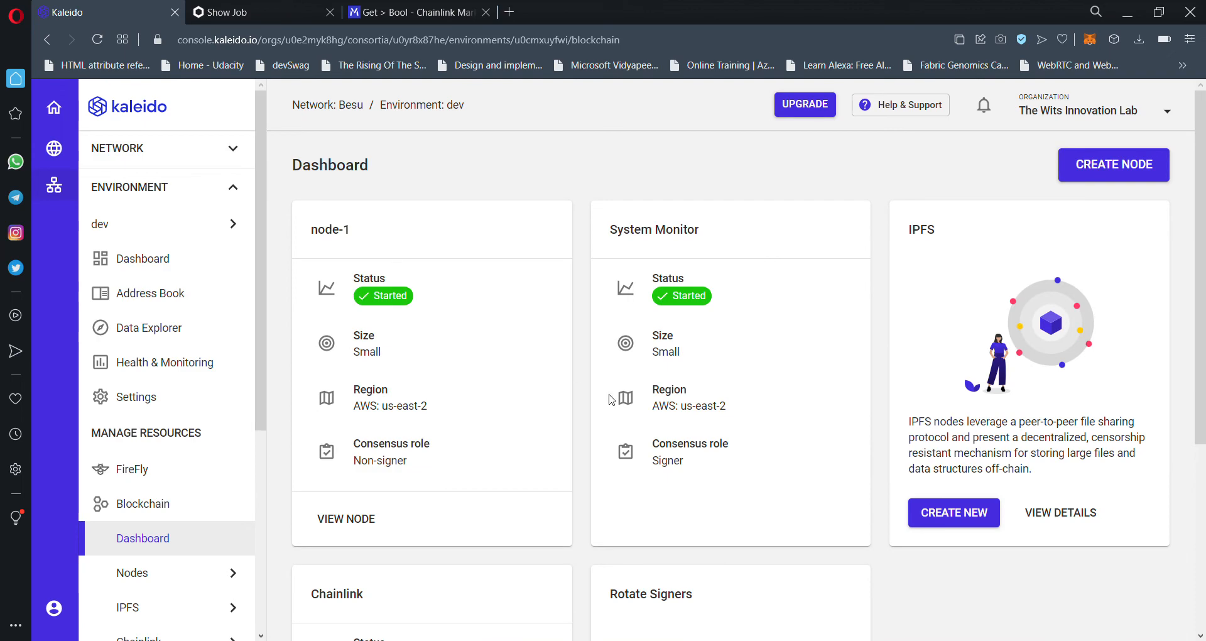
scroll(886, 609, down, 1)
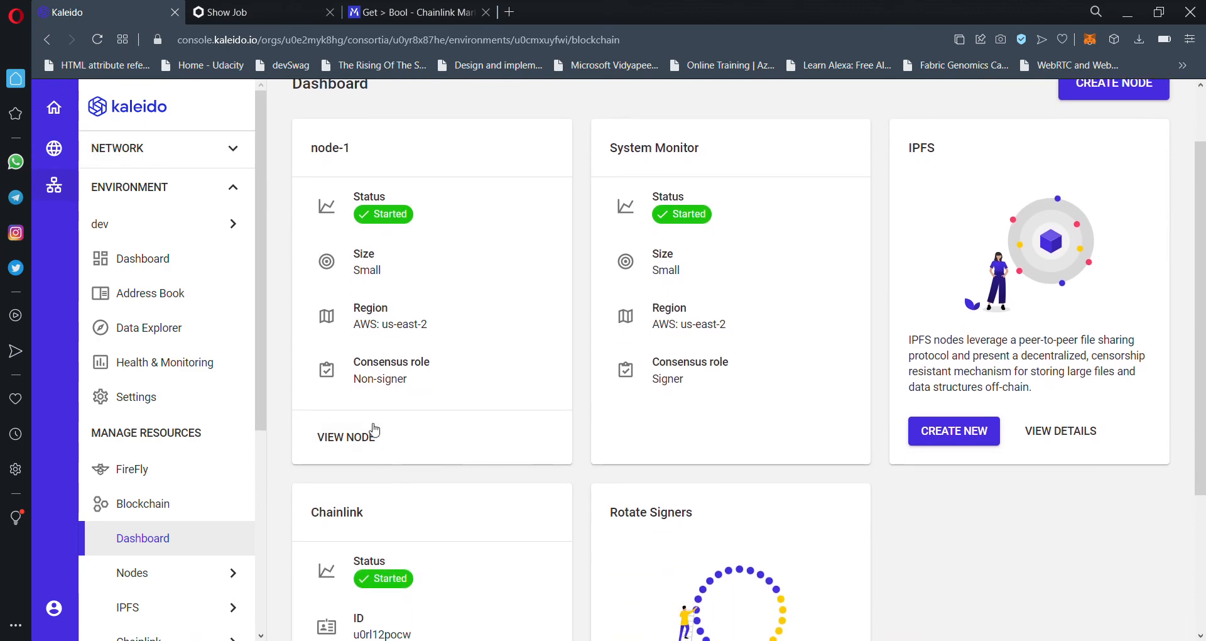
click(349, 437)
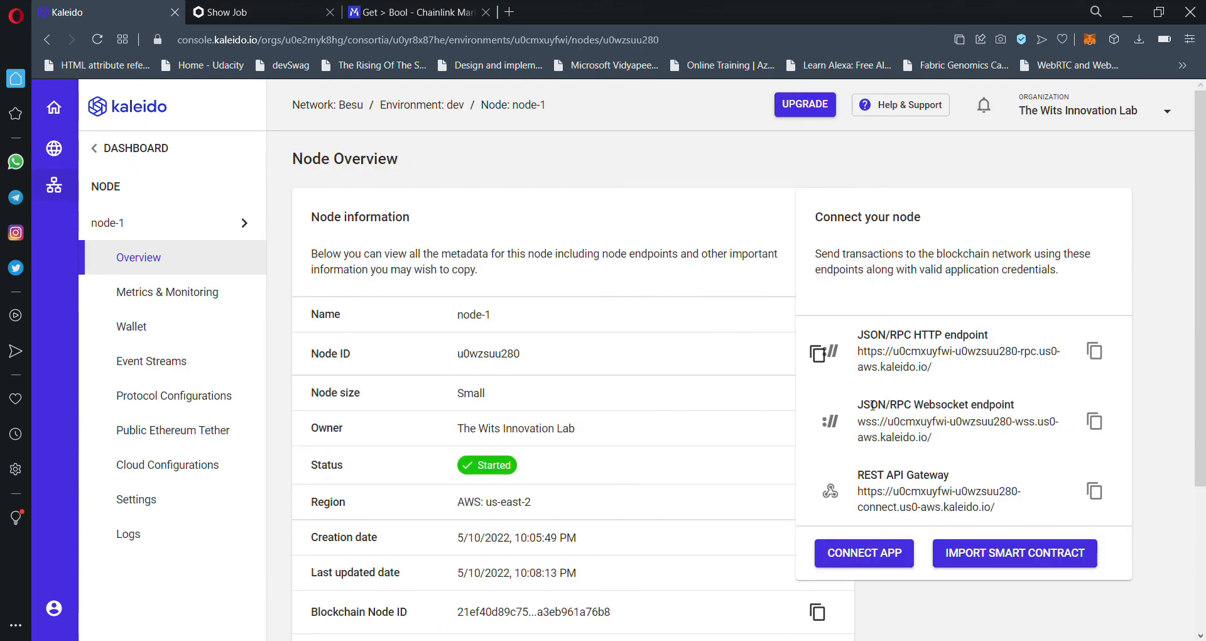
scroll(873, 405, down, 3)
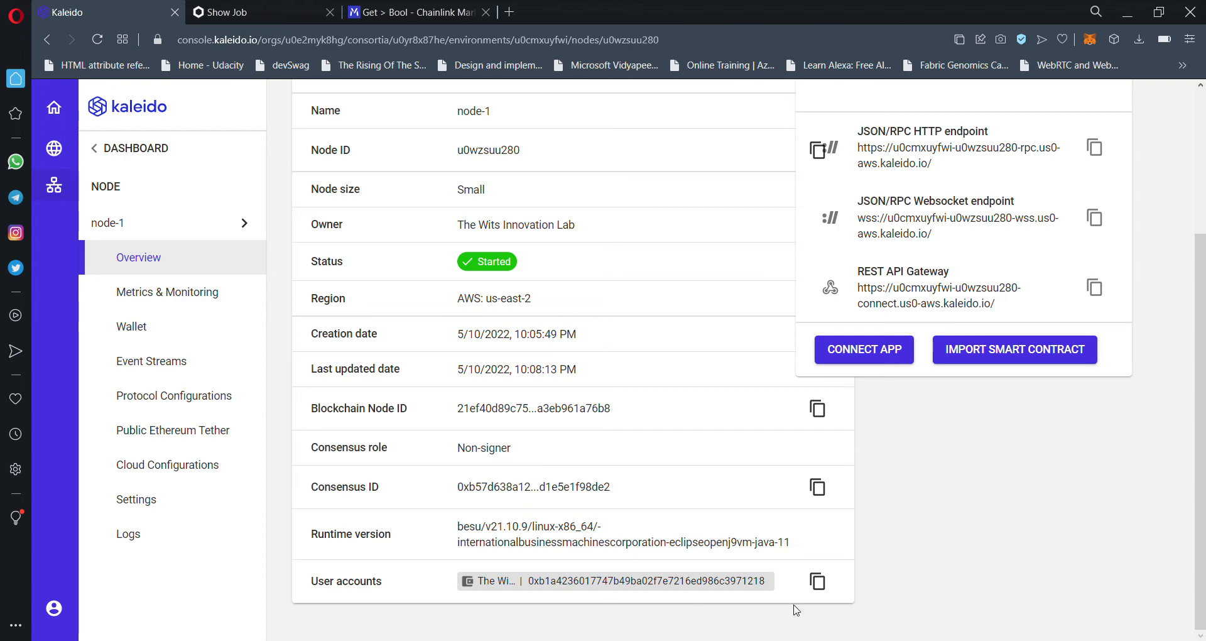
Start a smart contract import on node-1 by uploading a source code file, creating a new app named api-test
click(984, 347)
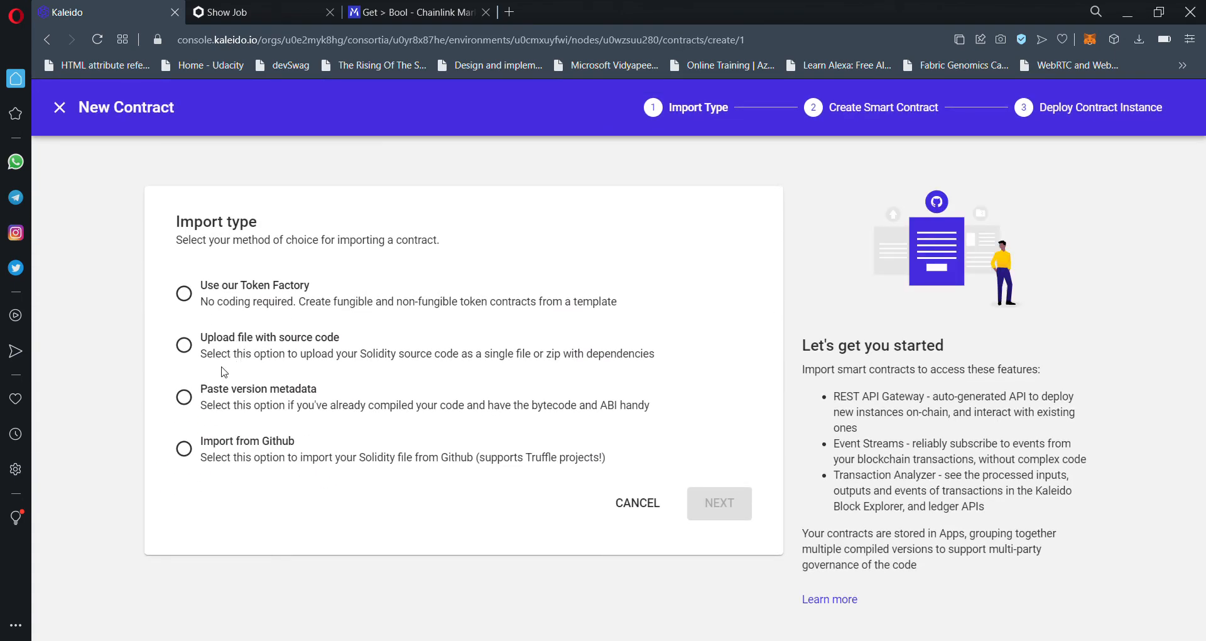
click(286, 345)
scroll(286, 345, down, 2)
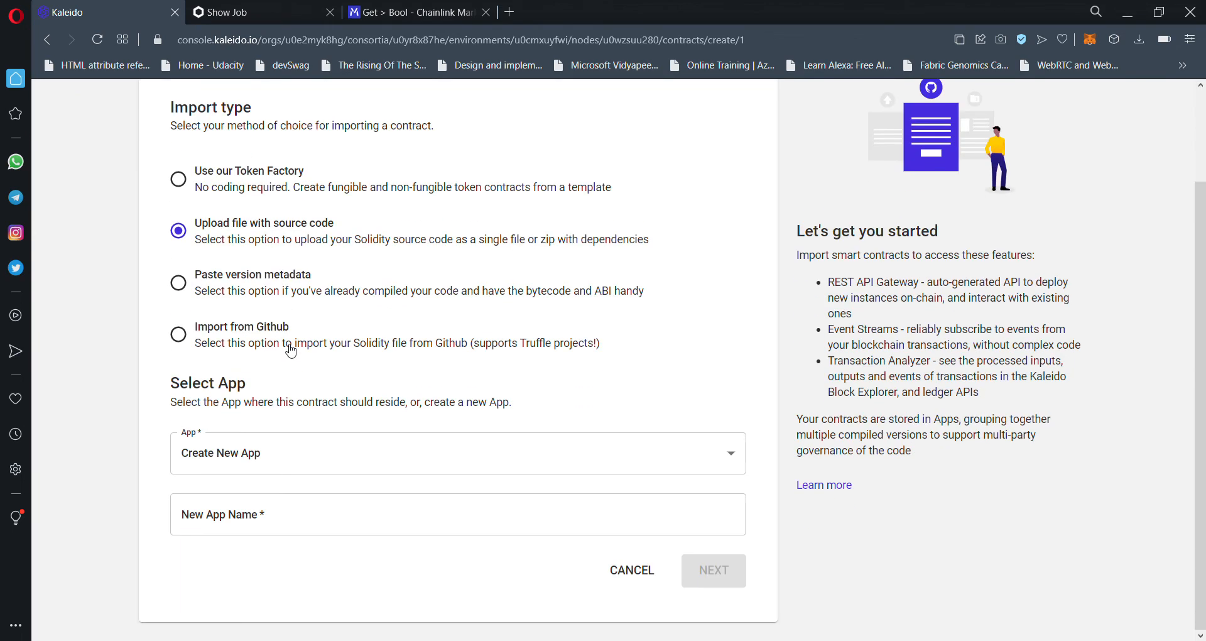
click(336, 455)
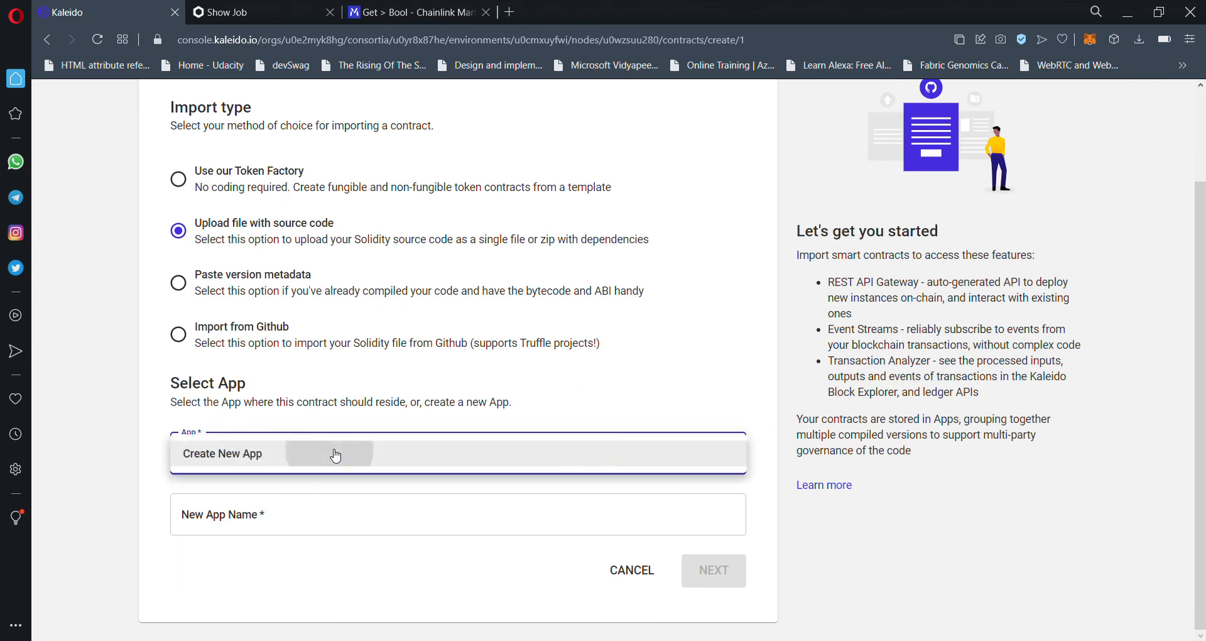
click(337, 453)
click(276, 510)
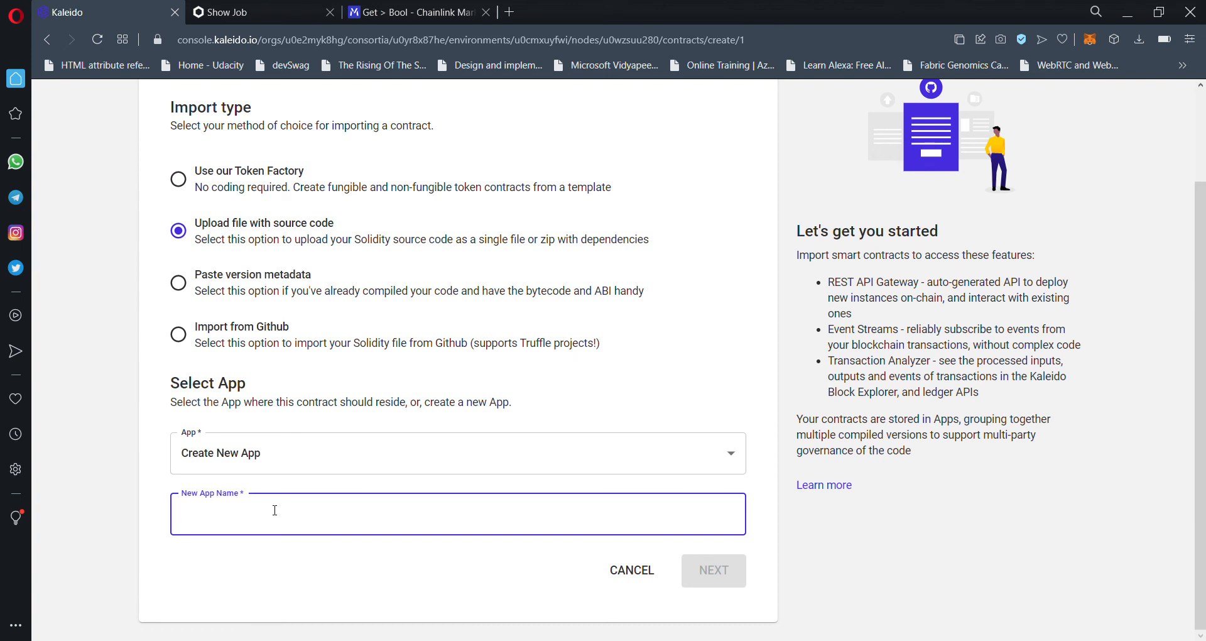
text(api-test)
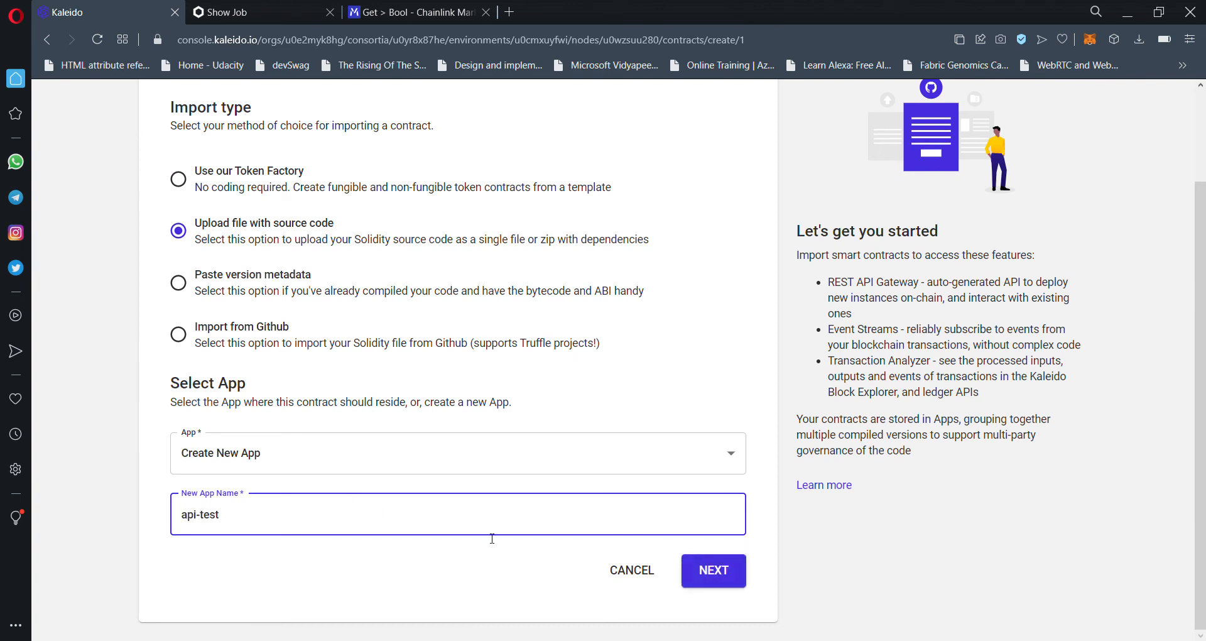
click(730, 572)
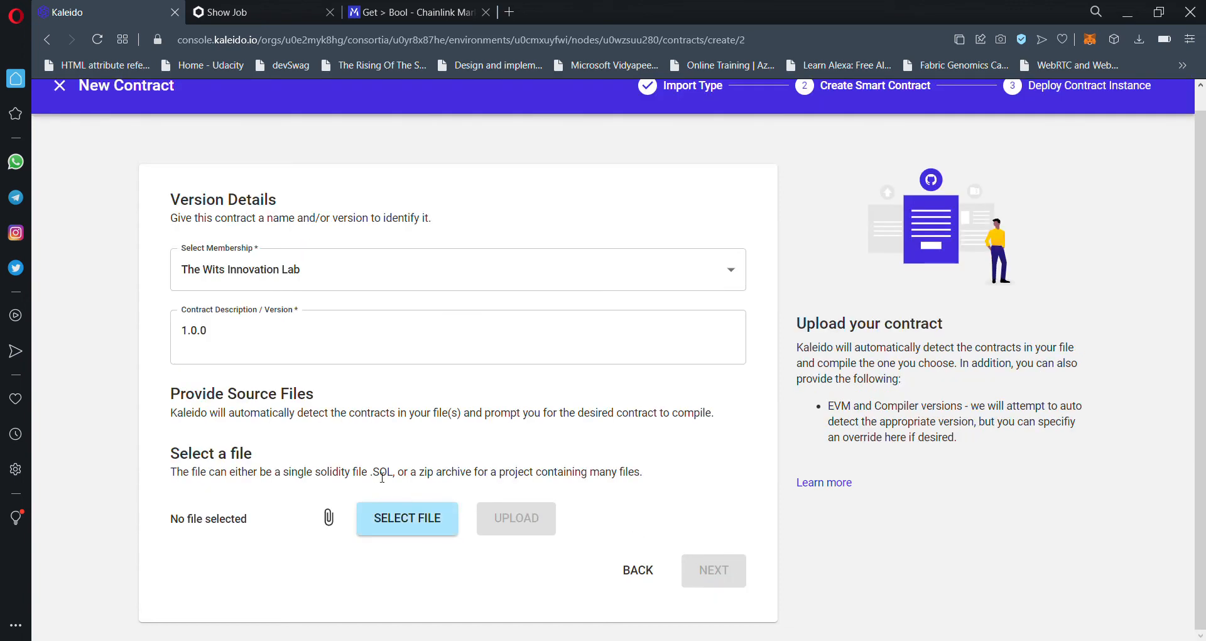
Upload kaleido-test.zip as the contract source and choose kaleido-test/APIConsumerKaleido.sol as the file to scan for contracts
click(393, 521)
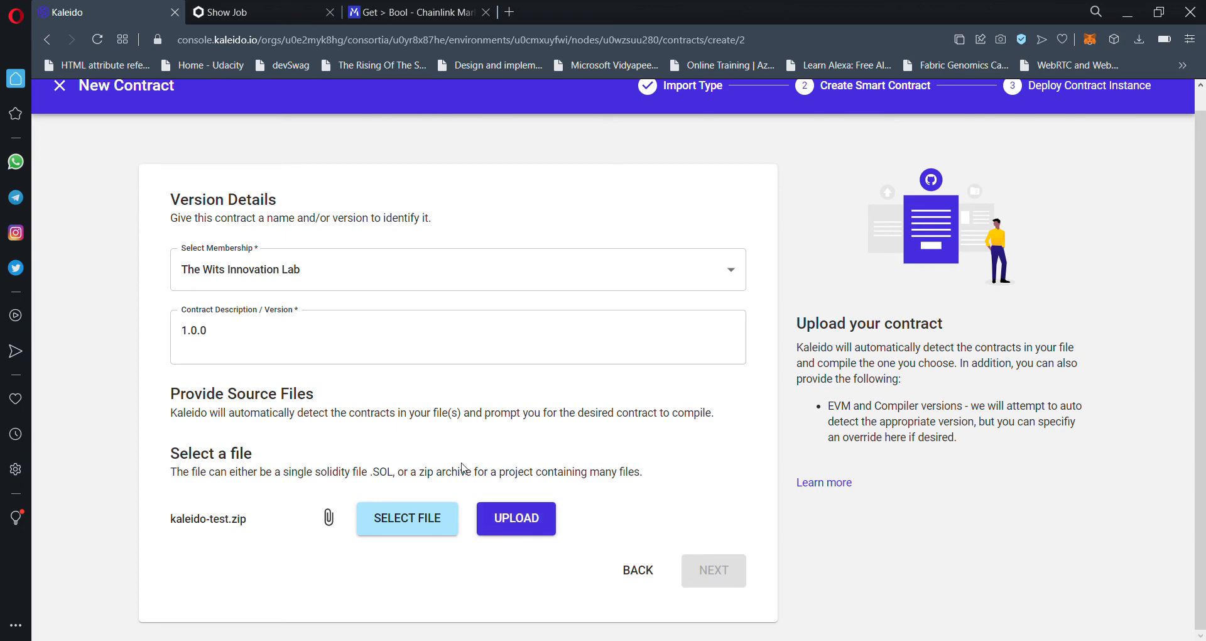
click(544, 531)
click(551, 517)
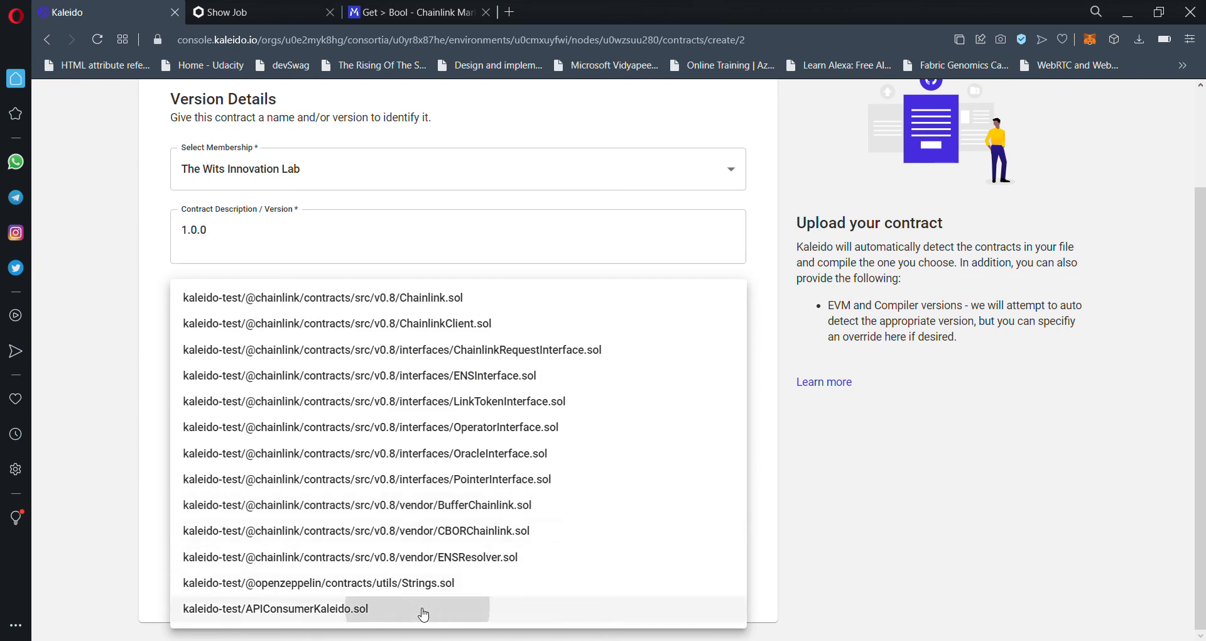
click(424, 615)
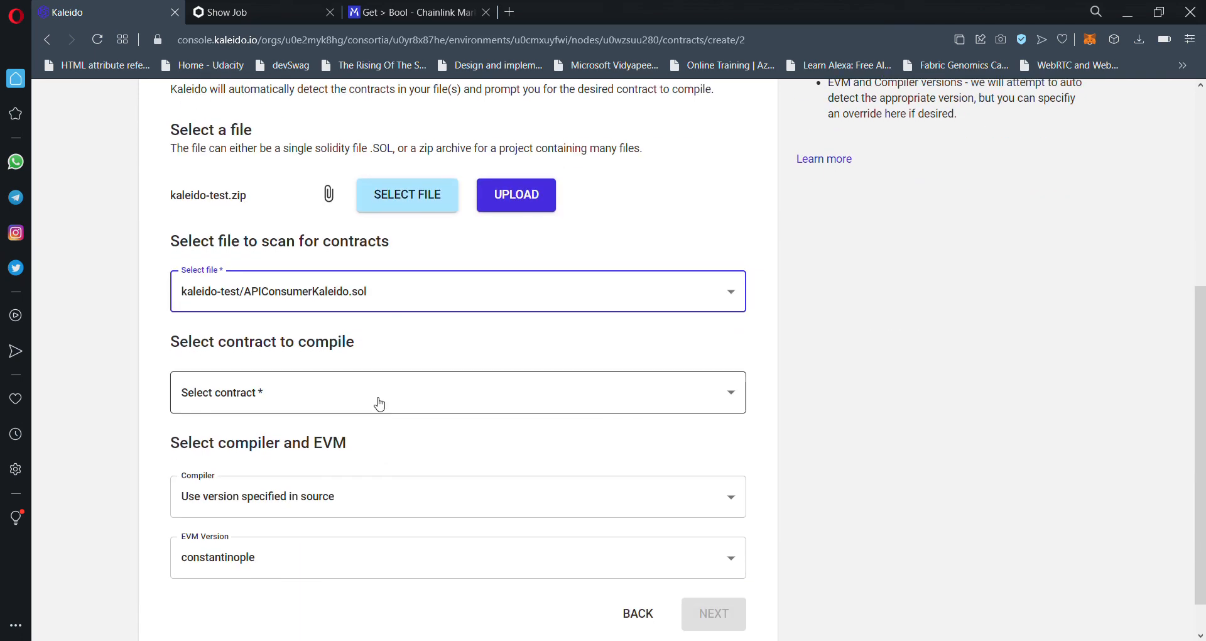
Select APIConsumerKaleido as the contract and try to compile it with the source-specified compiler version and constantinople EVM
click(380, 404)
click(379, 402)
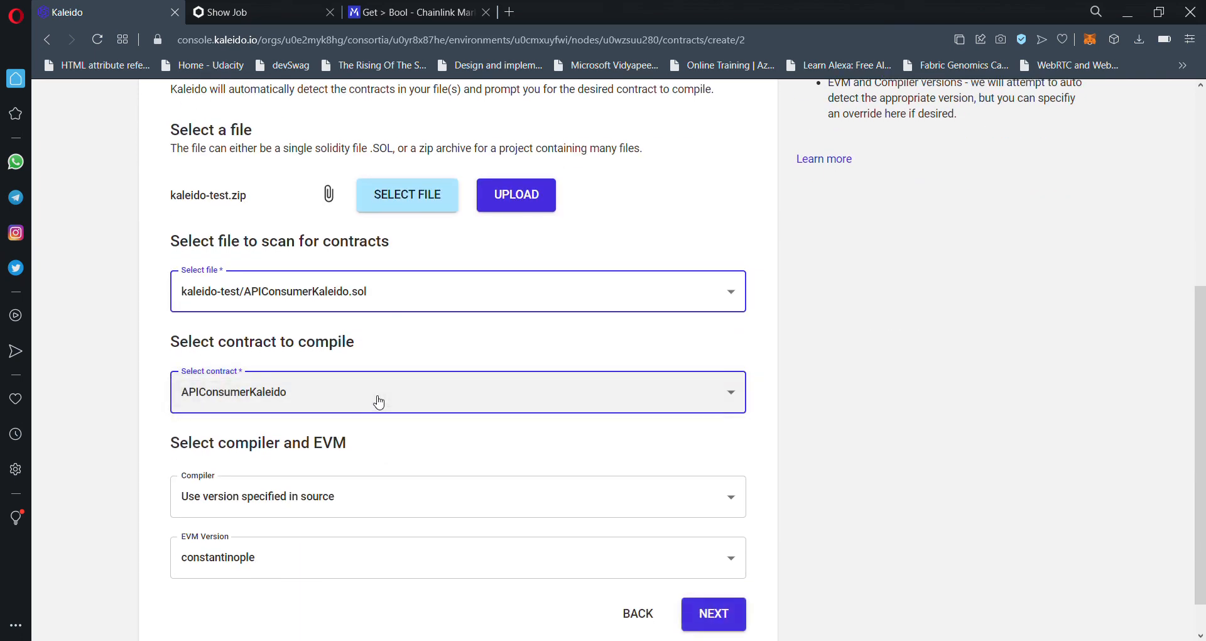
scroll(415, 455, down, 1)
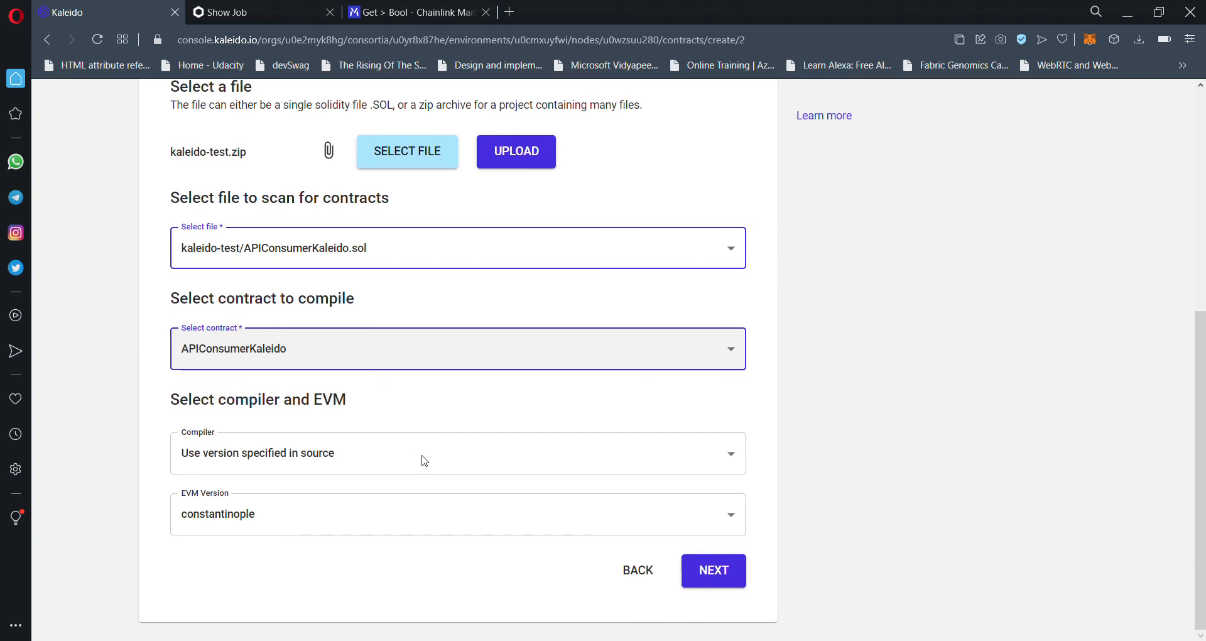
click(744, 580)
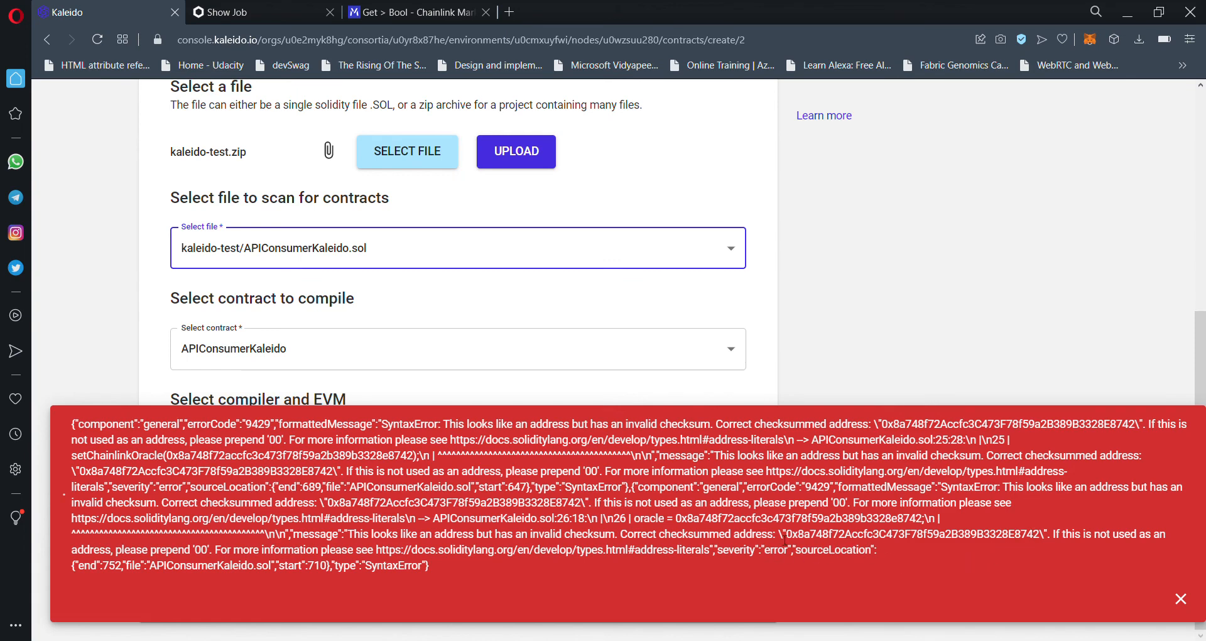
Copy the correctly checksummed oracle address from the compile error and dismiss the message
drag(786, 536, 1046, 534)
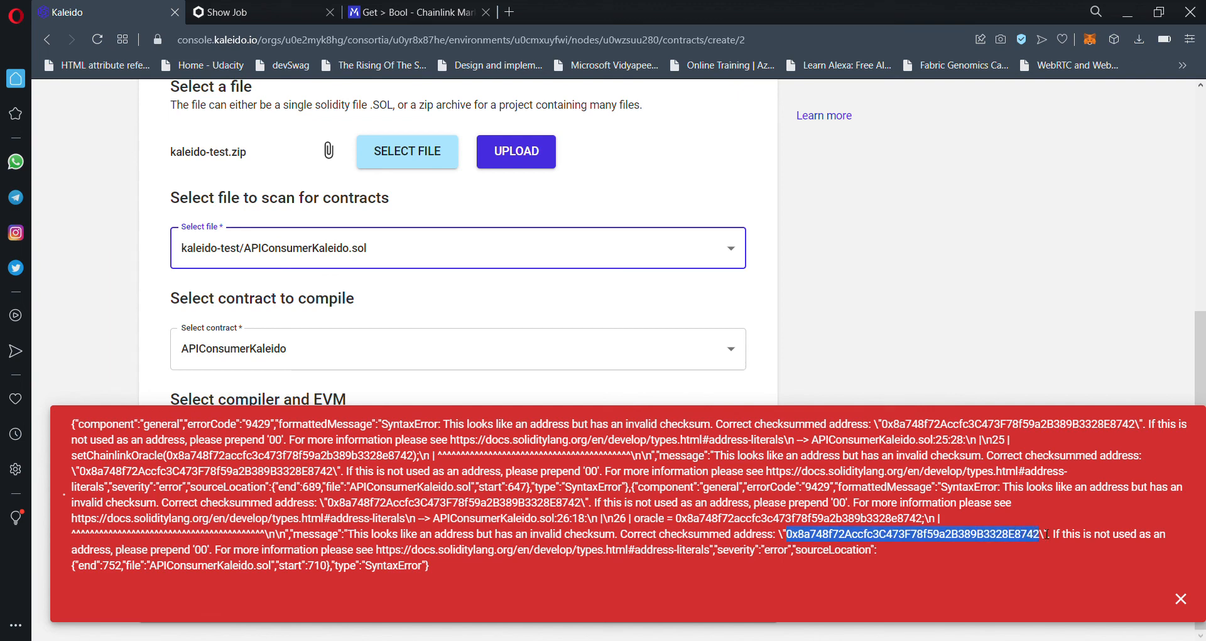
key(ctrl+c)
click(934, 191)
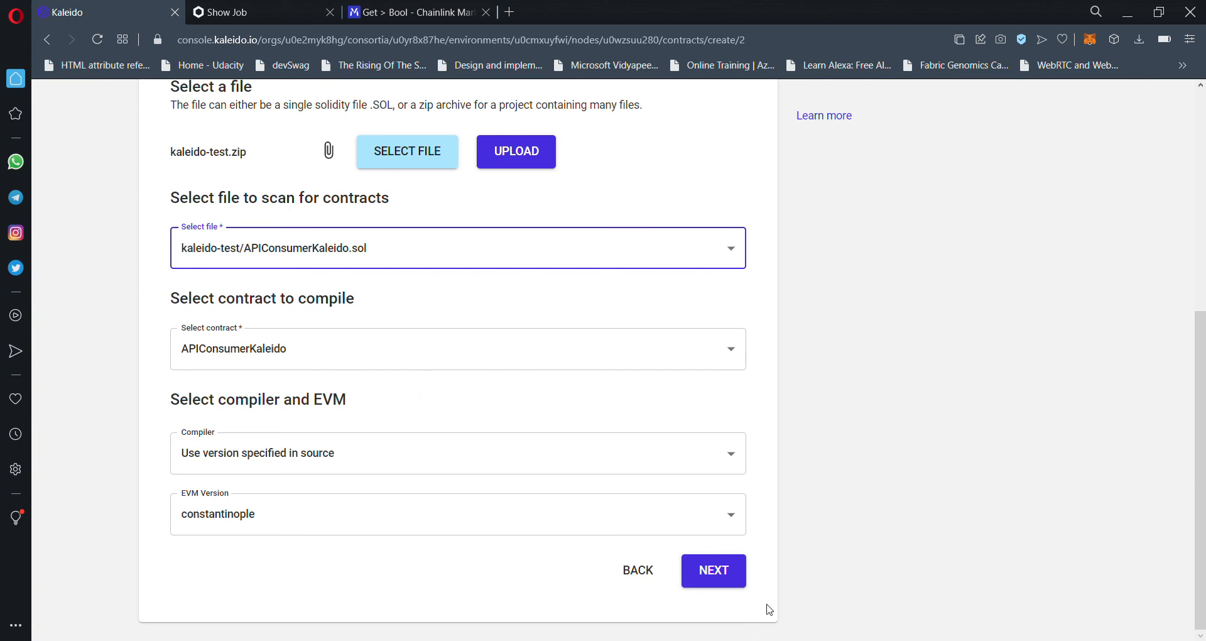
Select the revised kaleido-test.zip and upload it again as the contract source
scroll(482, 337, up, 2)
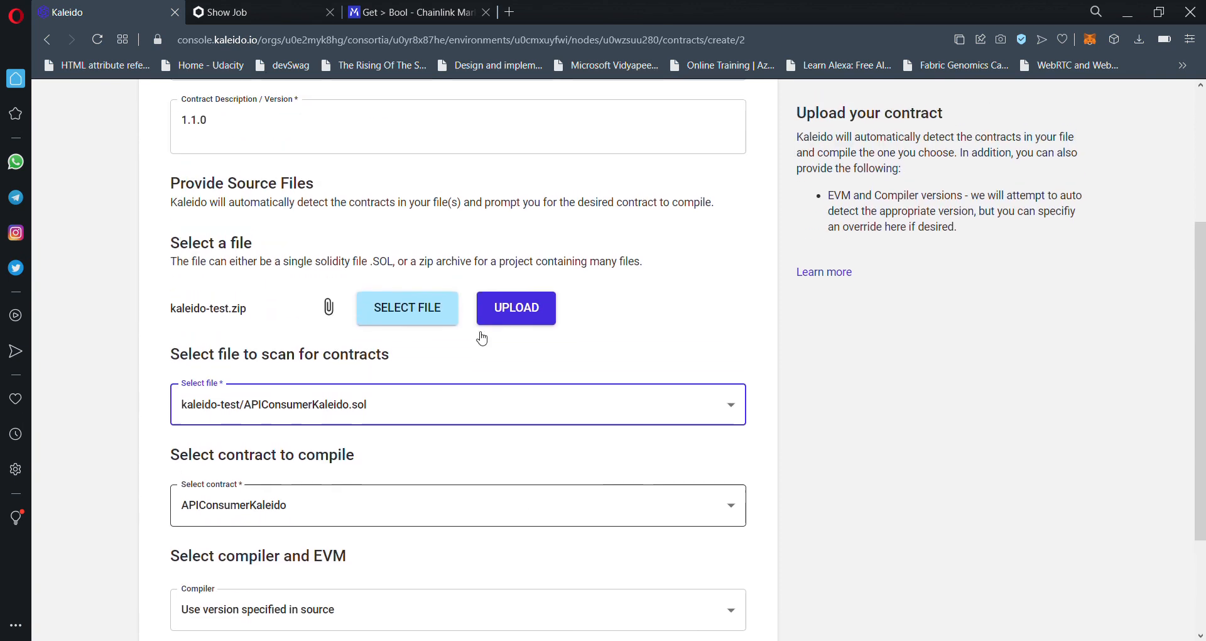
click(415, 308)
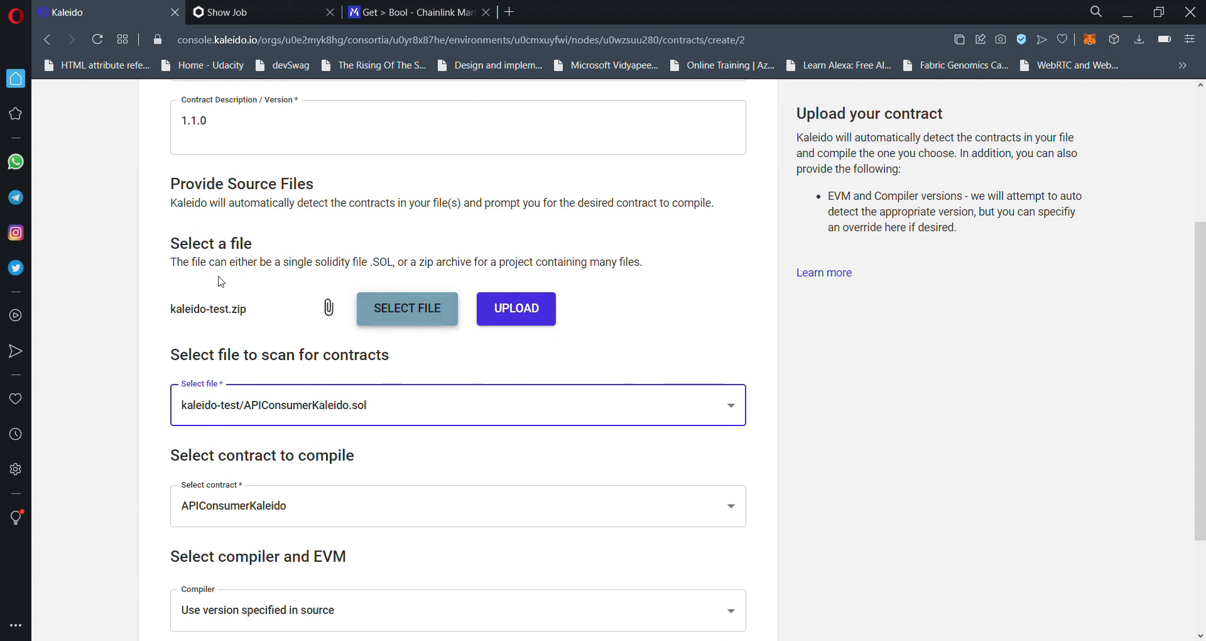
click(533, 308)
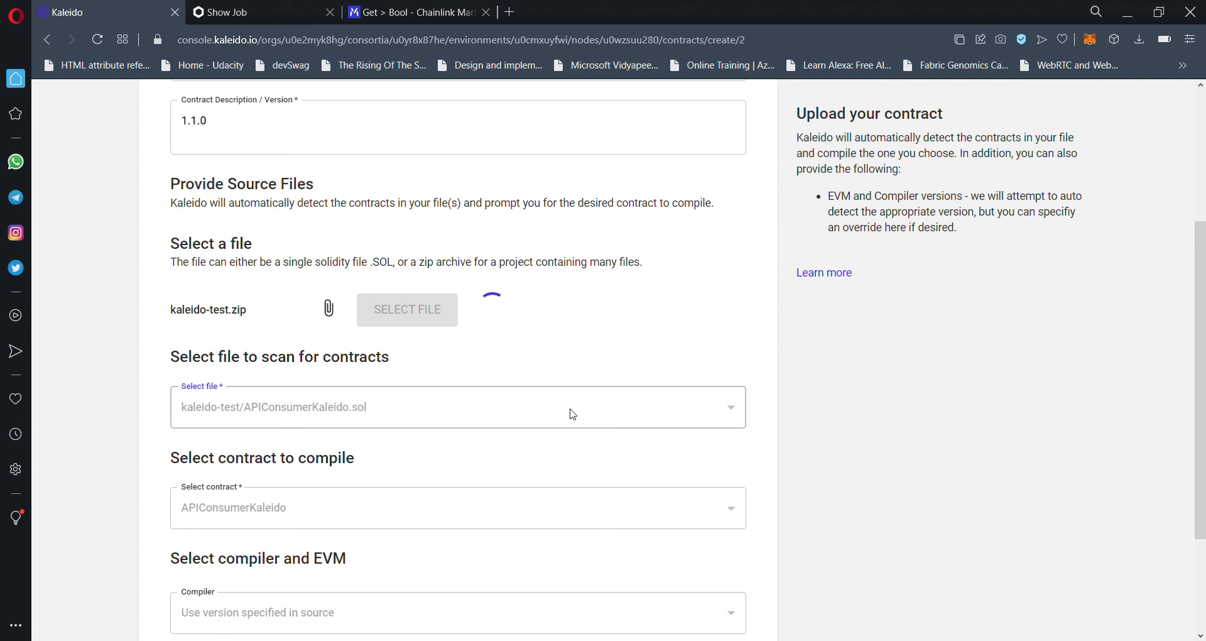
scroll(573, 415, down, 3)
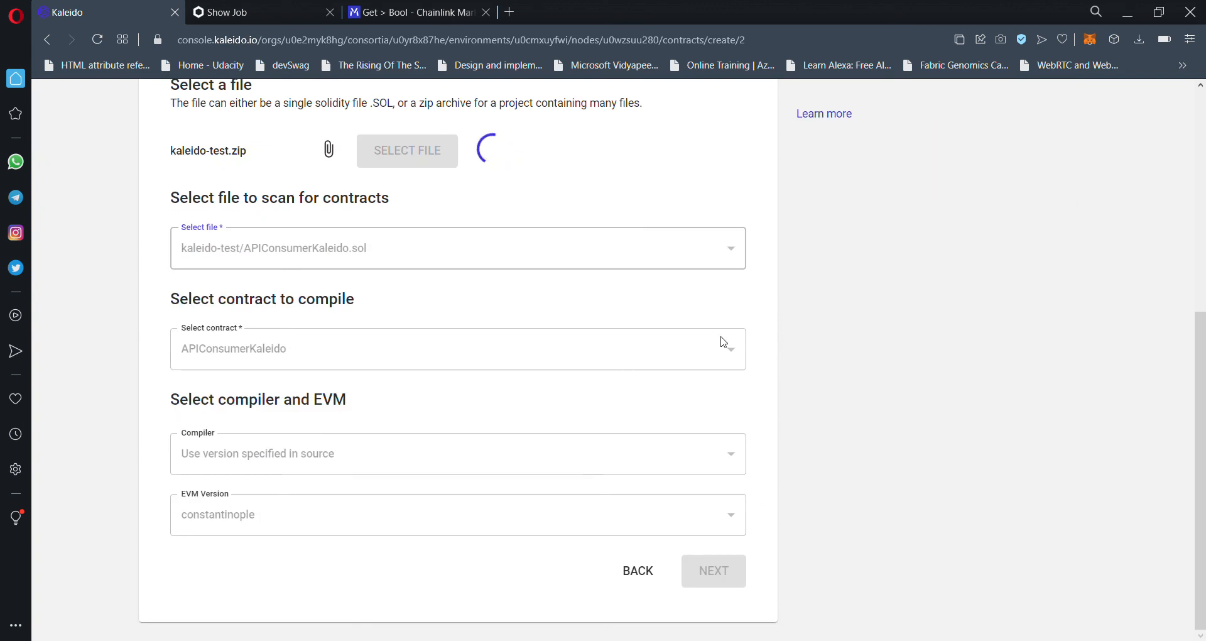